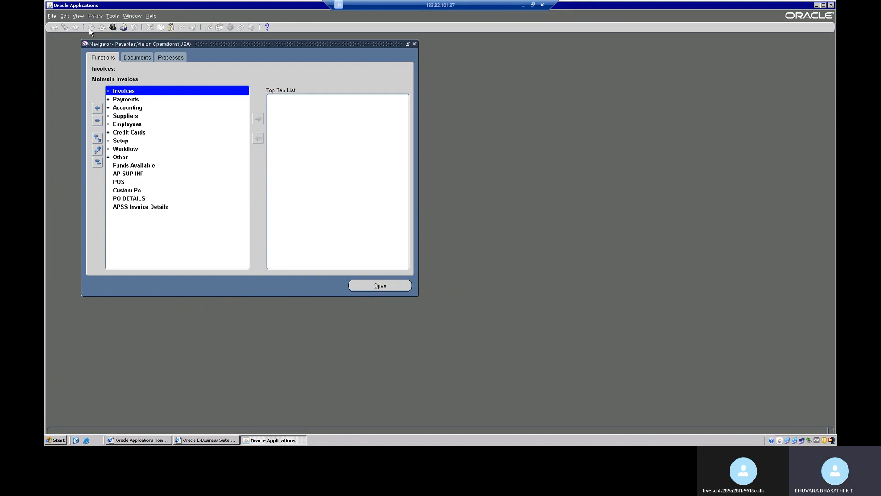
- Switch the responsibility to Receivables, Vision Operations (USA)
{"action": "left_click", "coordinate": [113, 28]}
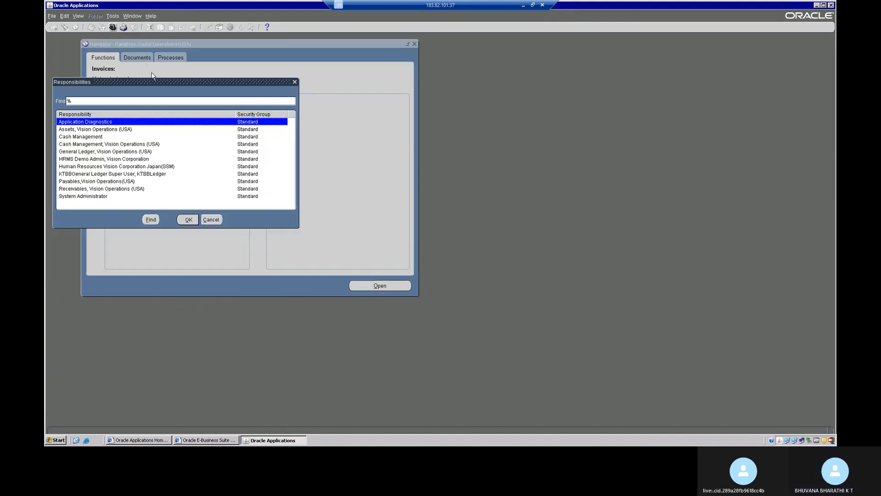
{"action": "left_click", "coordinate": [84, 188]}
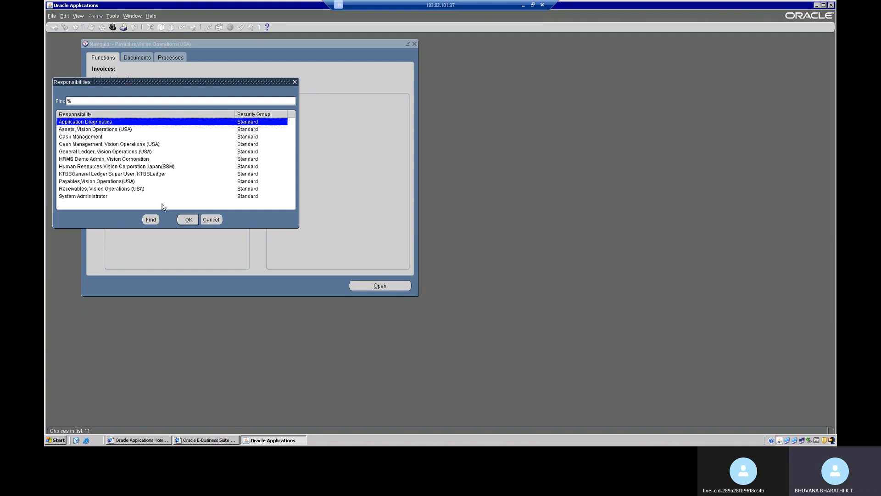
{"action": "left_click", "coordinate": [183, 219]}
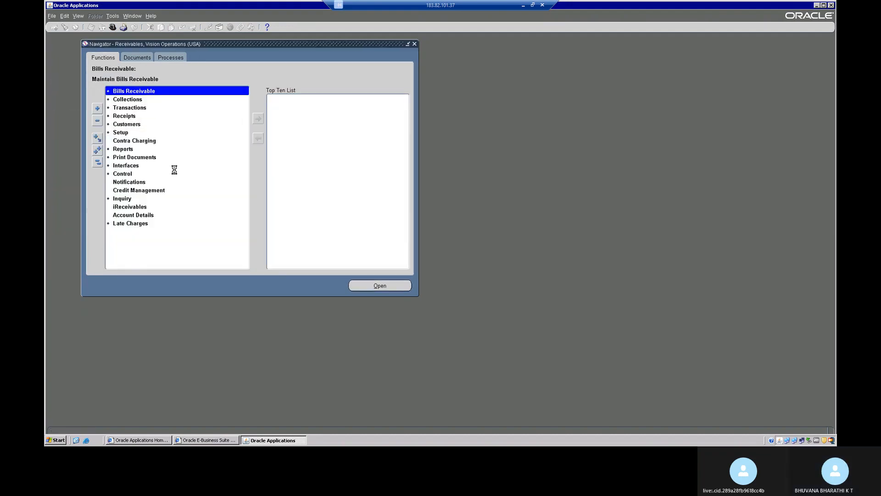
- Open the Transactions form from the Transactions functions of the Receivables navigator
{"action": "double_click", "coordinate": [125, 108]}
{"action": "left_click", "coordinate": [131, 116]}
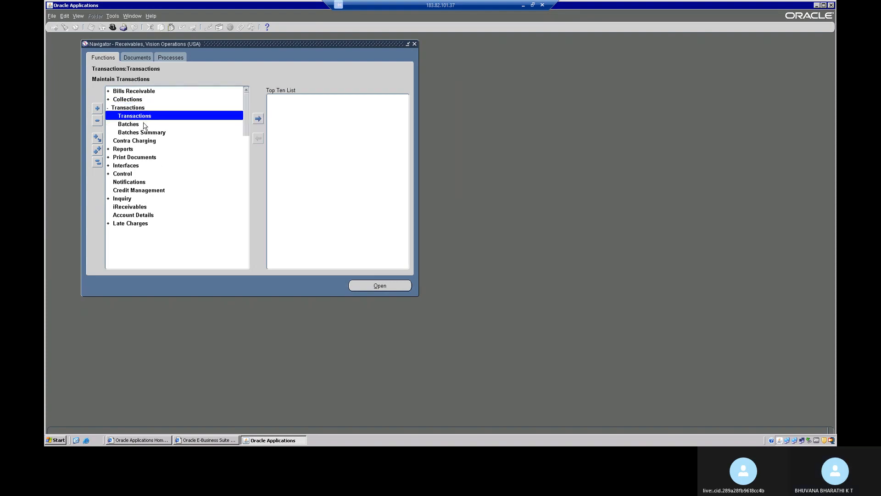
{"action": "double_click", "coordinate": [130, 117]}
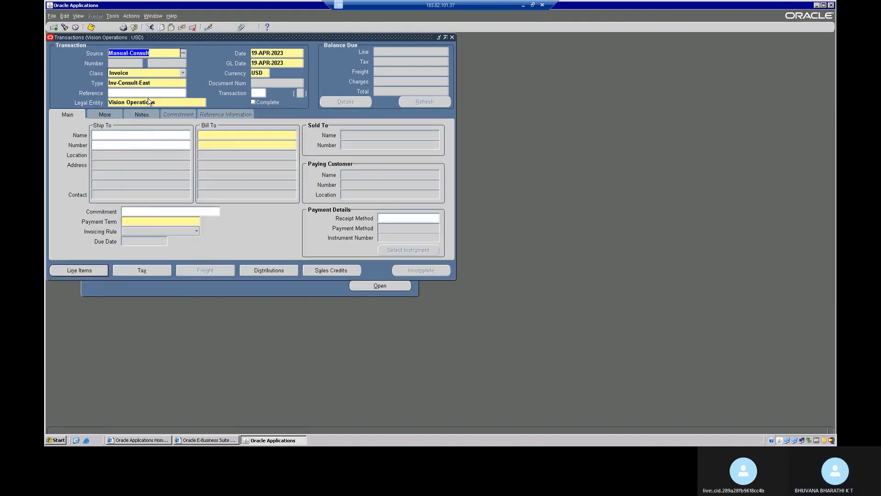
- Set the invoice's Ship To customer to A. C. Networks and open its line items, dismissing the receivable account error
{"action": "left_click", "coordinate": [144, 132]}
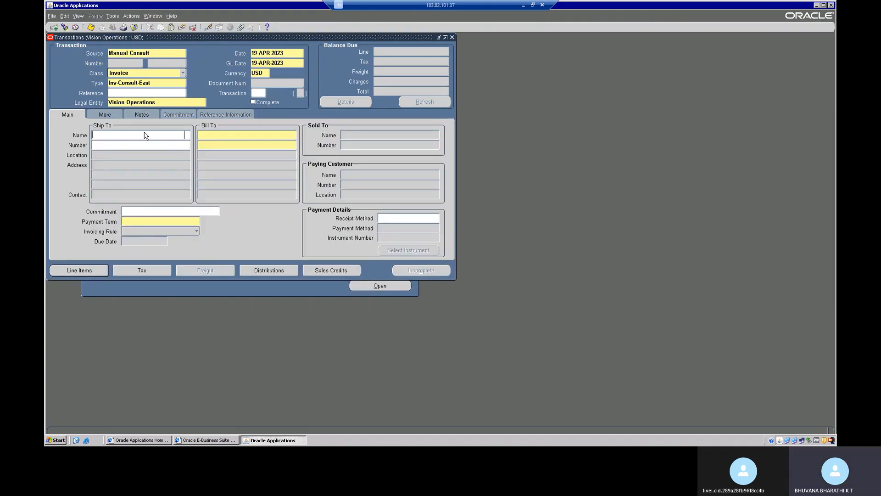
{"action": "type", "text": "a. C. Networks"}
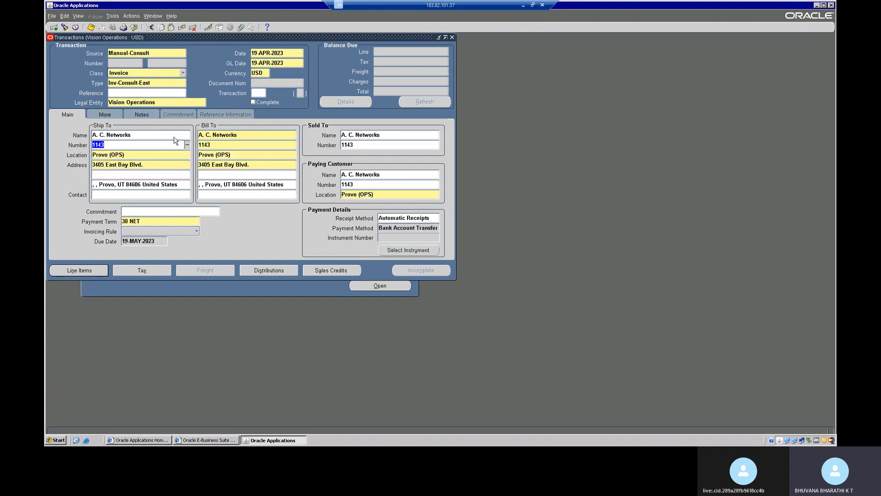
{"action": "left_click", "coordinate": [95, 271]}
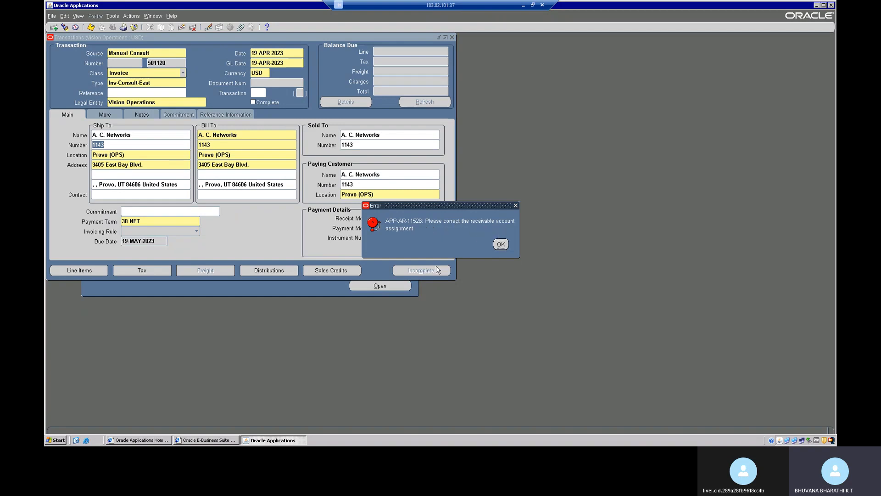
{"action": "left_click", "coordinate": [501, 244]}
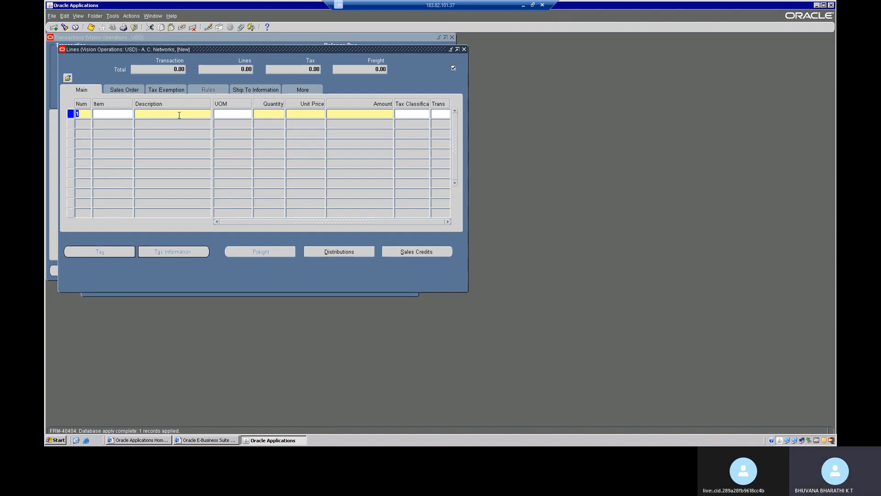
- Fill invoice line 1 with the standard memo line Principal Consultant and a quantity of 25
{"action": "left_click", "coordinate": [206, 114]}
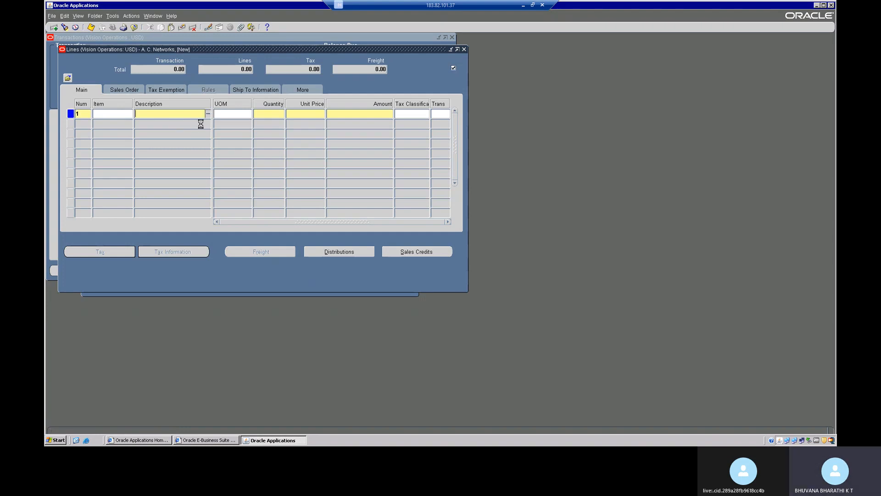
{"action": "left_click", "coordinate": [208, 114]}
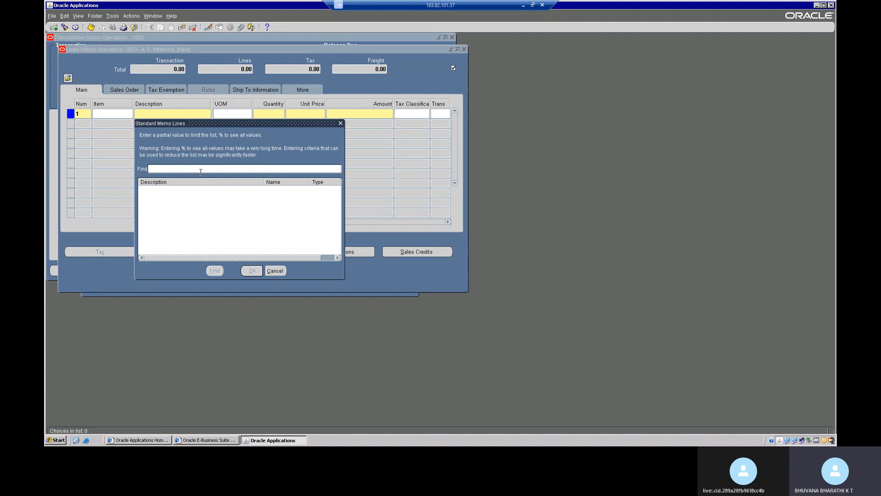
{"action": "type", "text": "%"}
{"action": "left_click", "coordinate": [214, 271]}
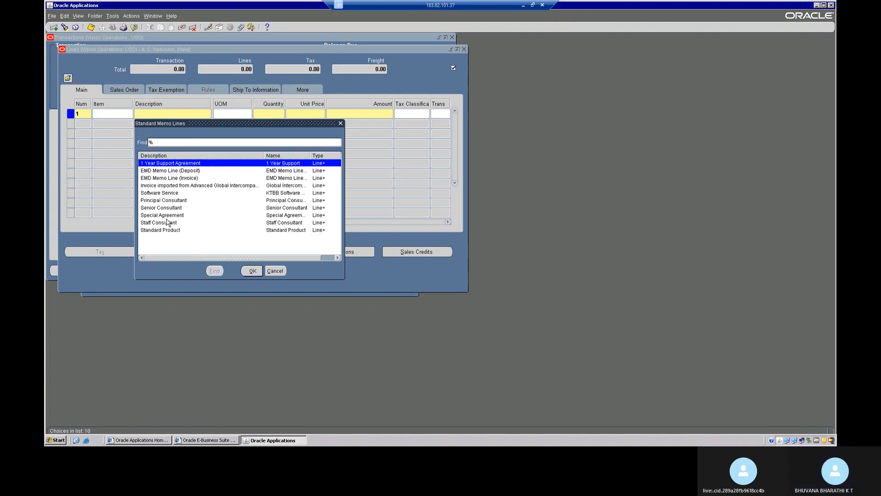
{"action": "left_click", "coordinate": [174, 201]}
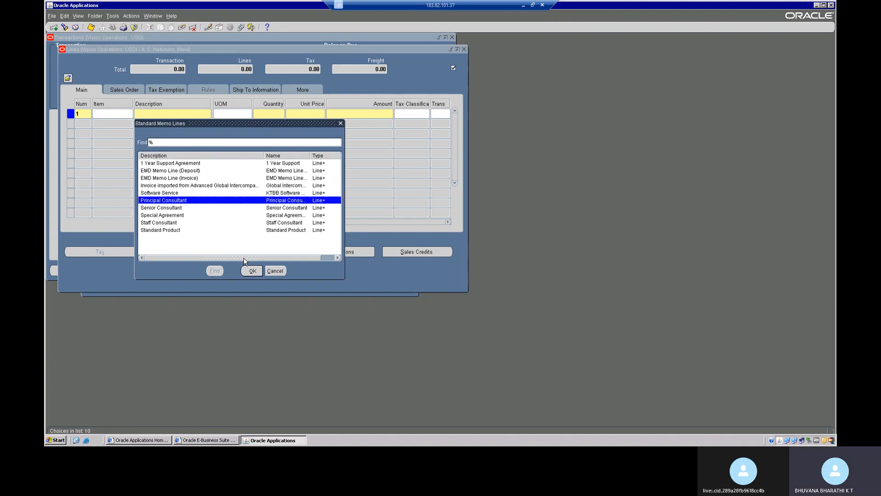
{"action": "left_click", "coordinate": [249, 270]}
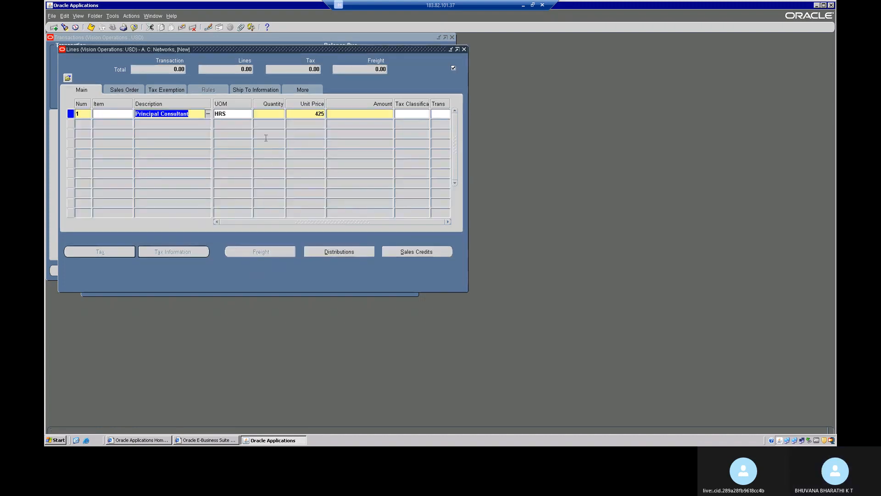
{"action": "left_click", "coordinate": [266, 115]}
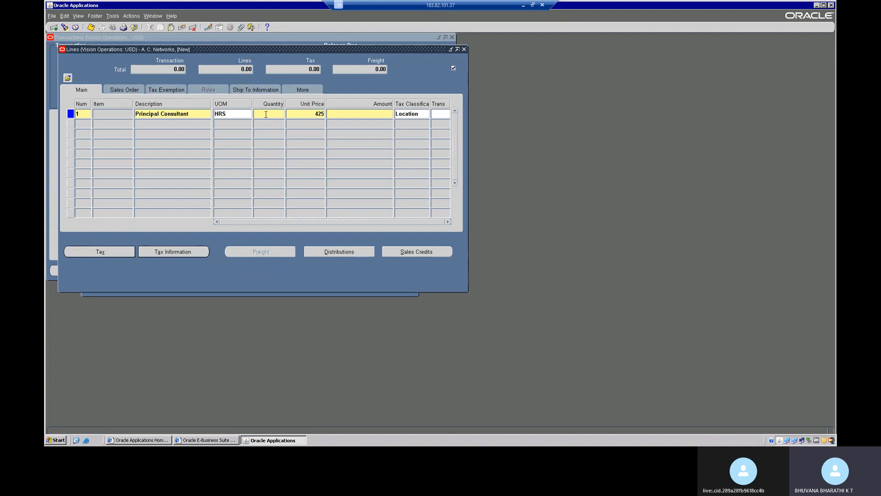
{"action": "key", "text": "Tab"}
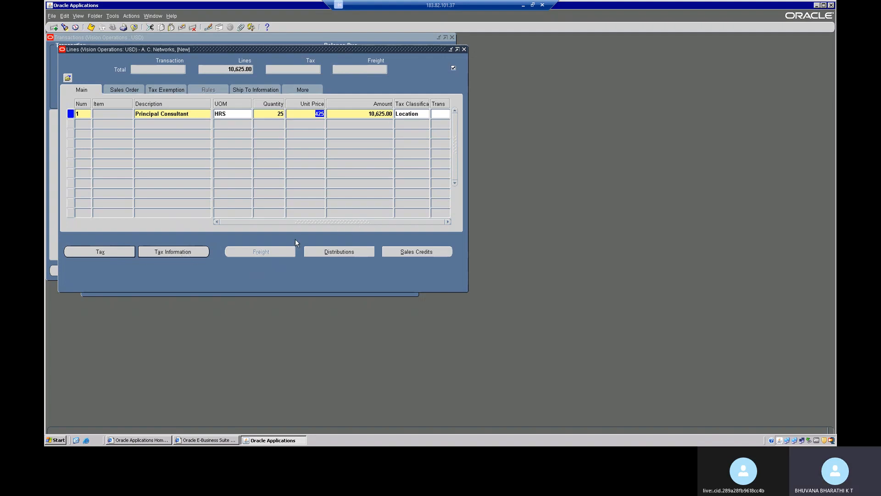
- Open the detail tax lines for invoice line 1, accept them and return to the transaction header
{"action": "left_click", "coordinate": [97, 253]}
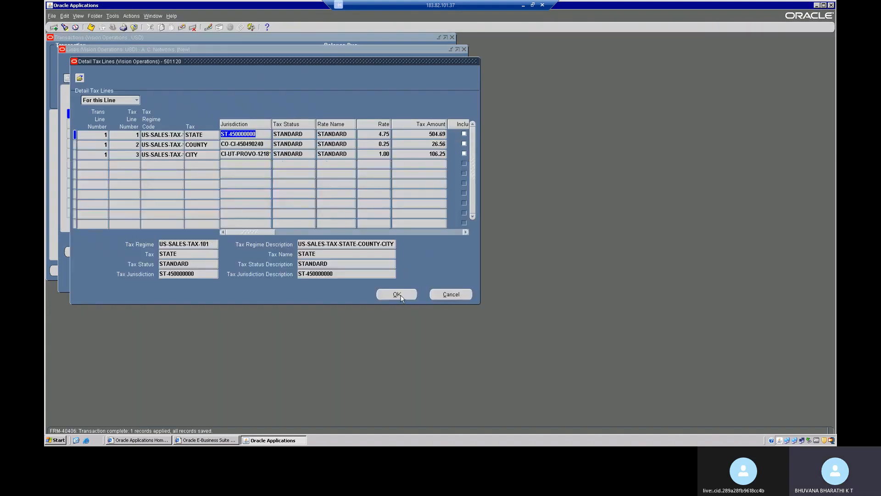
{"action": "left_click", "coordinate": [399, 295]}
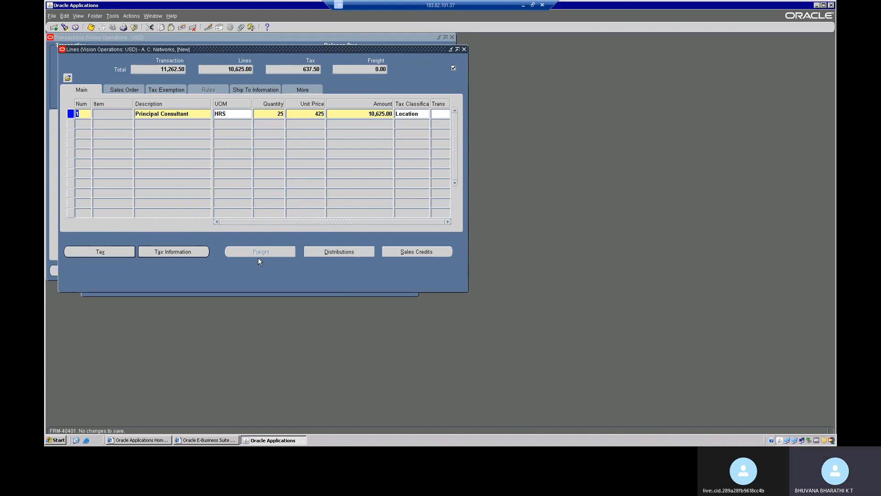
{"action": "left_click", "coordinate": [465, 50]}
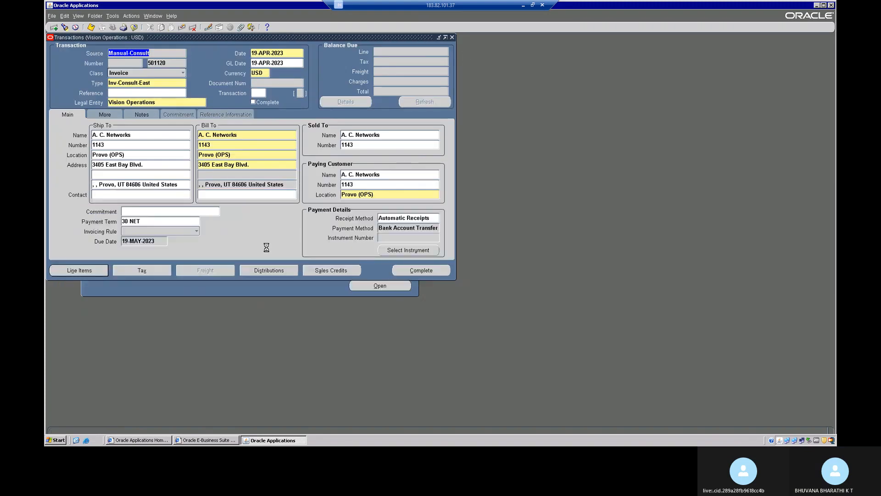
- Open the invoice's distributions and bring up the list of values for the Receivable line's Account segment
{"action": "left_click", "coordinate": [270, 270]}
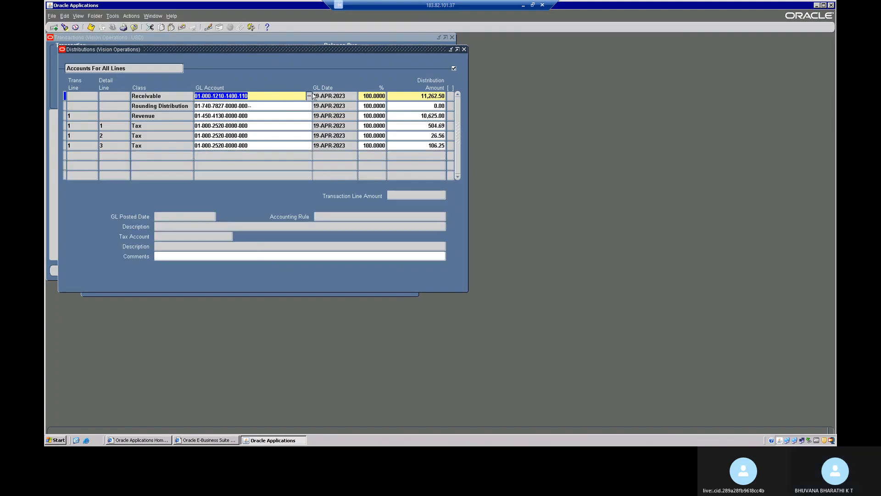
{"action": "left_click", "coordinate": [309, 96]}
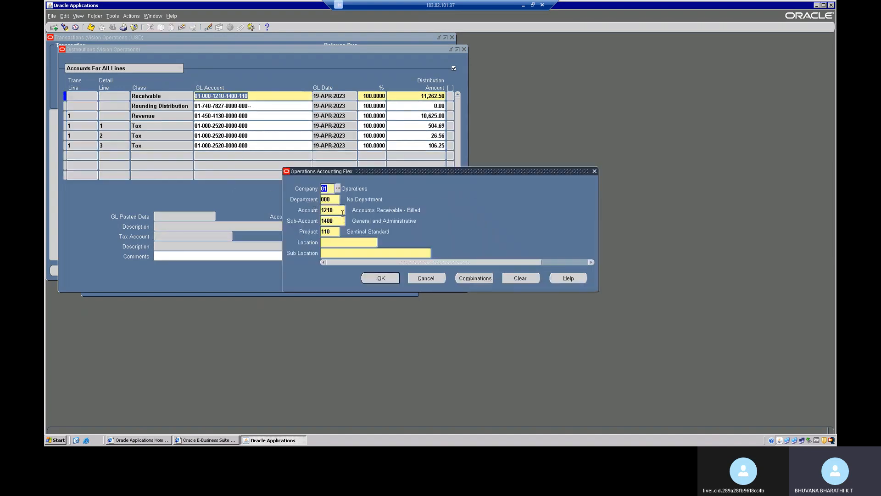
{"action": "left_click", "coordinate": [338, 210]}
{"action": "left_click", "coordinate": [349, 209]}
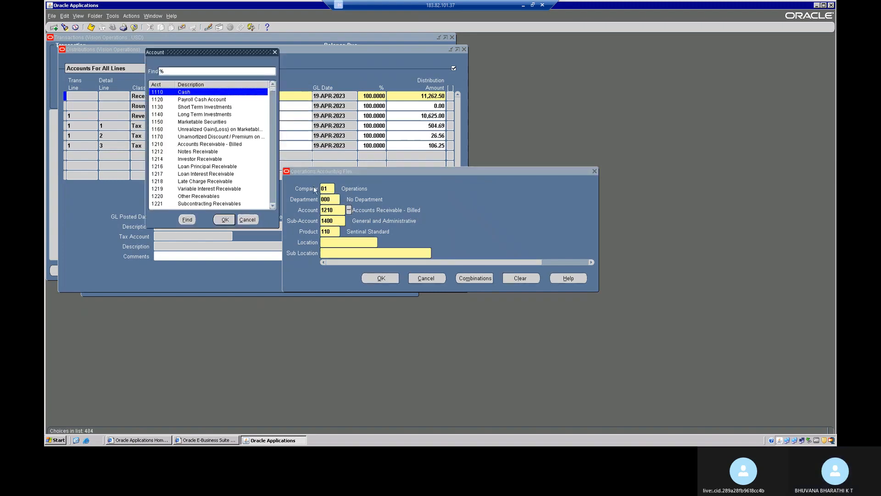
- Filter the account list for receivable accounts and choose 1241 Fee Receivable as the Account segment
{"action": "left_click", "coordinate": [275, 95]}
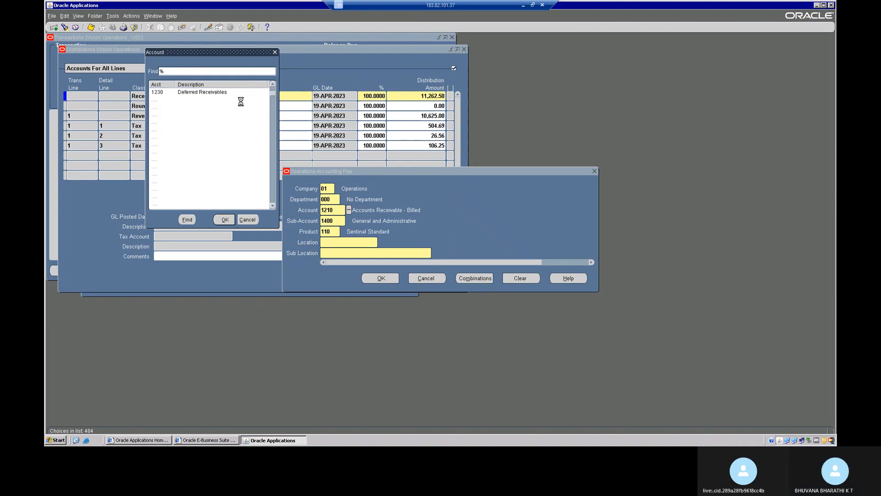
{"action": "scroll", "coordinate": [211, 118], "scroll_direction": "up", "scroll_amount": 2}
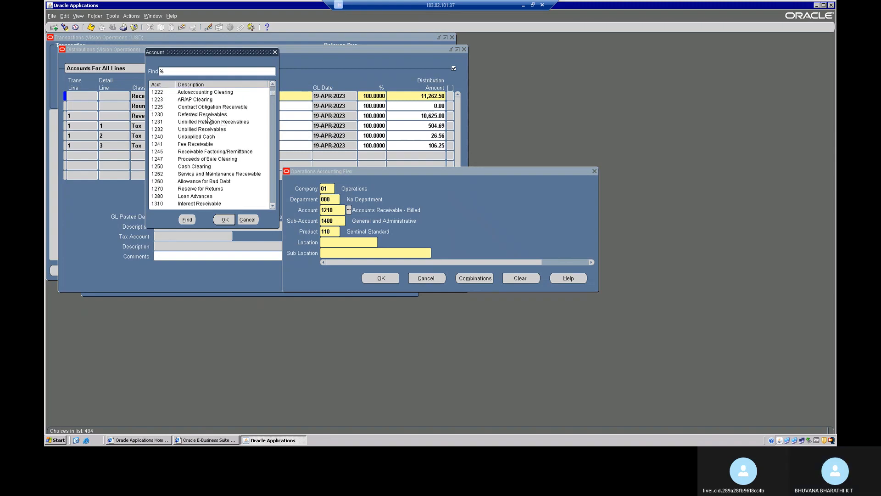
{"action": "scroll", "coordinate": [208, 120], "scroll_direction": "up", "scroll_amount": 2}
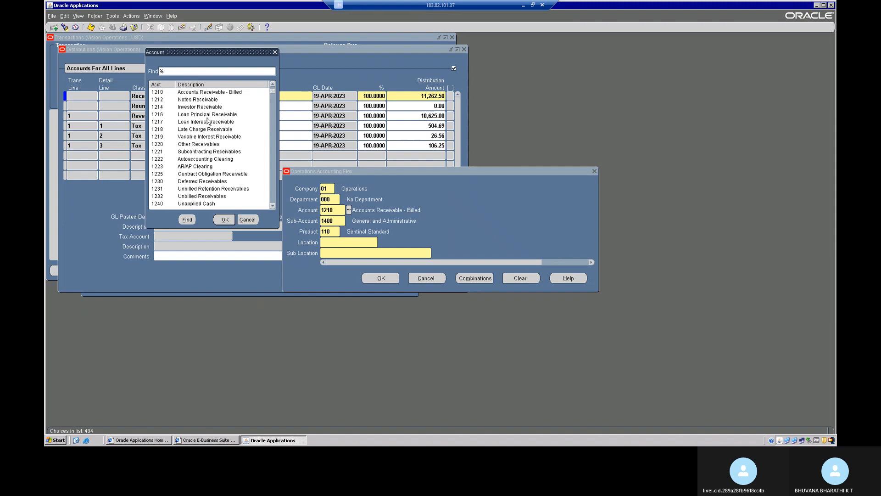
{"action": "scroll", "coordinate": [208, 121], "scroll_direction": "up", "scroll_amount": 1}
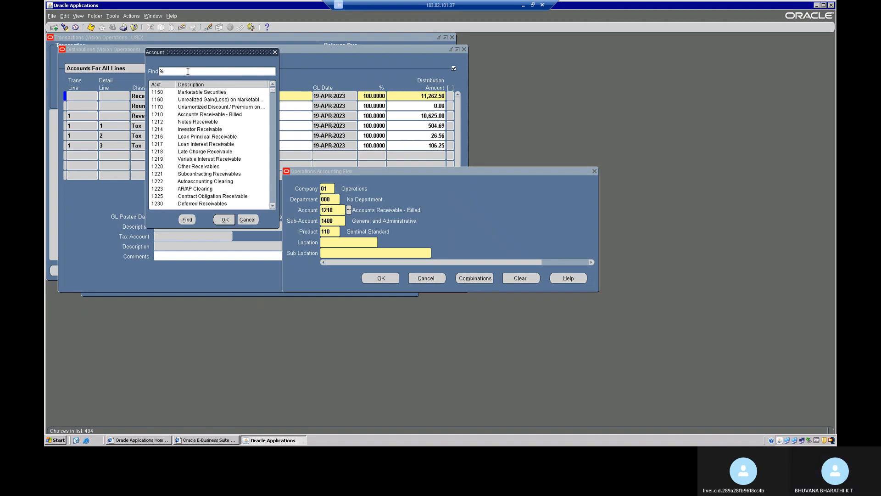
{"action": "type", "text": "re"}
{"action": "key", "text": "BackSpace"}
{"action": "key", "text": "BackSpace"}
{"action": "key", "text": "BackSpace"}
{"action": "left_click", "coordinate": [185, 219]}
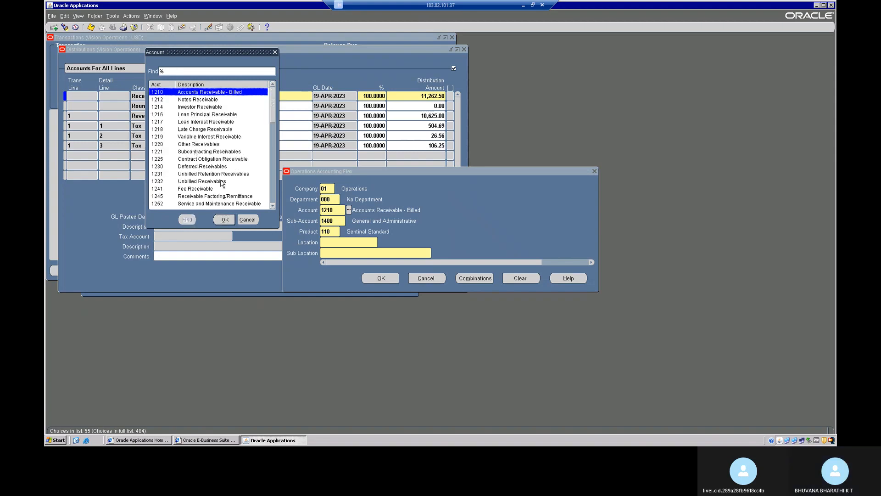
{"action": "left_click", "coordinate": [213, 189]}
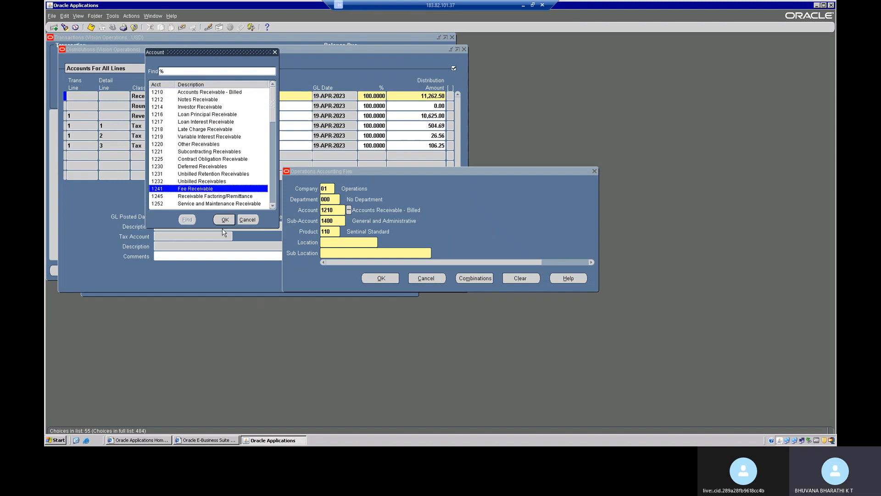
{"action": "left_click", "coordinate": [233, 217]}
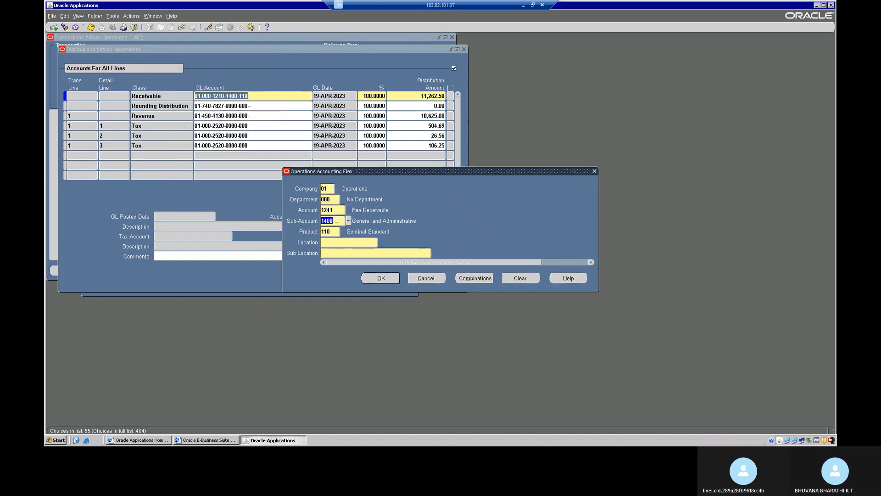
- Set the Sub-Account to 0000 and the Product to 000, and try to confirm the account combination
{"action": "type", "text": "0000"}
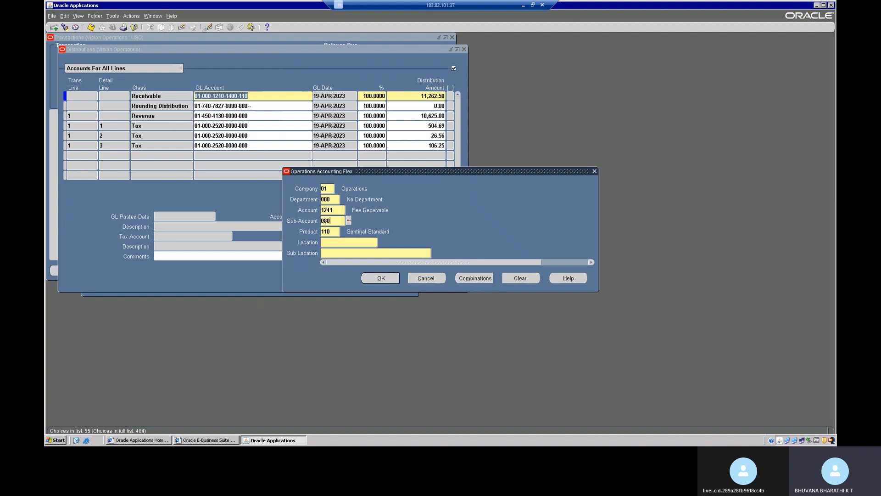
{"action": "key", "text": "Tab"}
{"action": "key", "text": "Tab"}
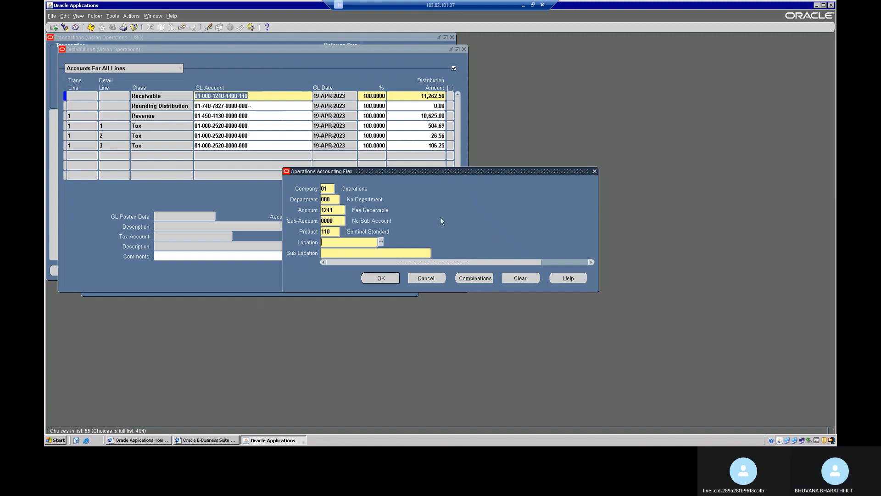
{"action": "double_click", "coordinate": [334, 232]}
{"action": "type", "text": "000"}
{"action": "key", "text": "Tab"}
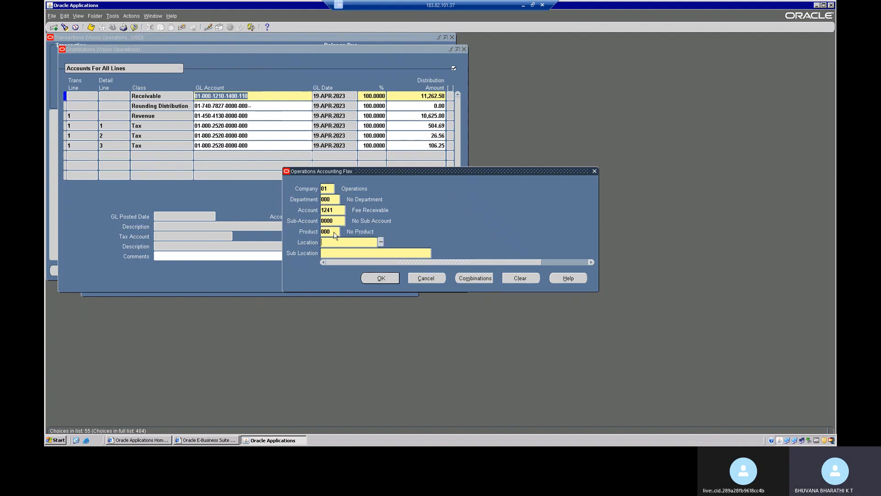
{"action": "left_click", "coordinate": [381, 278]}
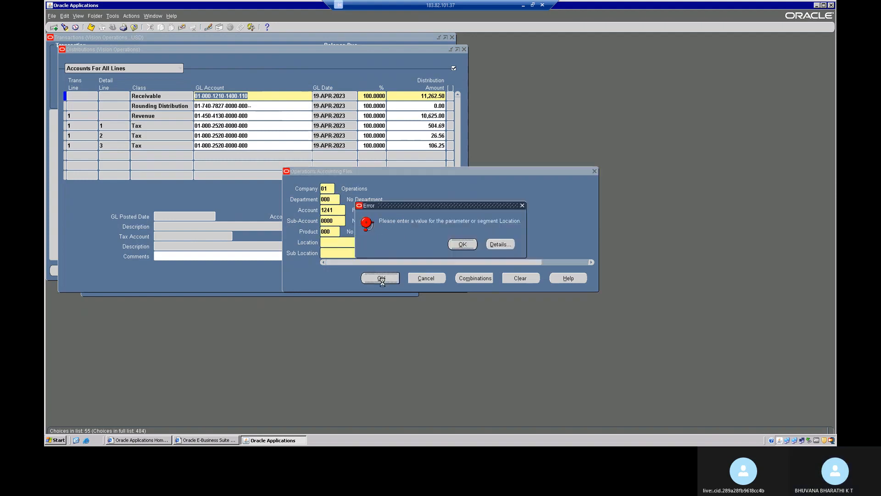
{"action": "left_click", "coordinate": [462, 245]}
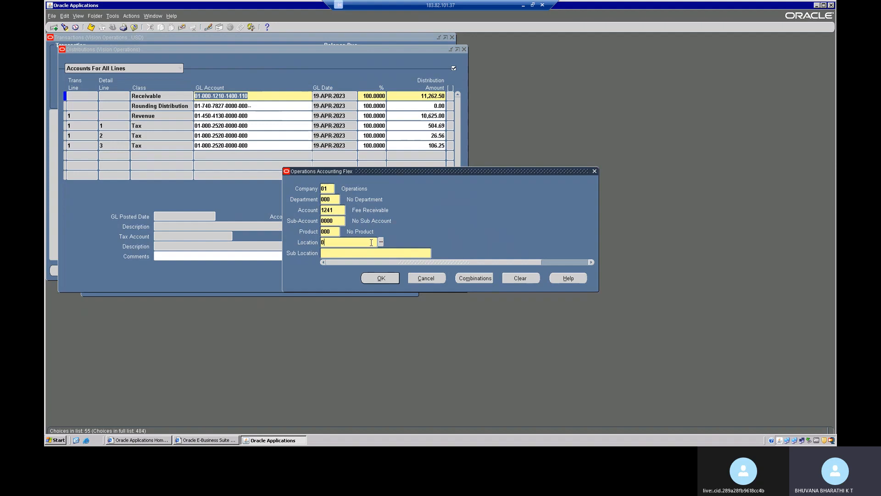
- Choose Chennai as the Location and enter 000 as the Sub Location, and try to confirm the receivable account combination
{"action": "type", "text": "0"}
{"action": "key", "text": "Tab"}
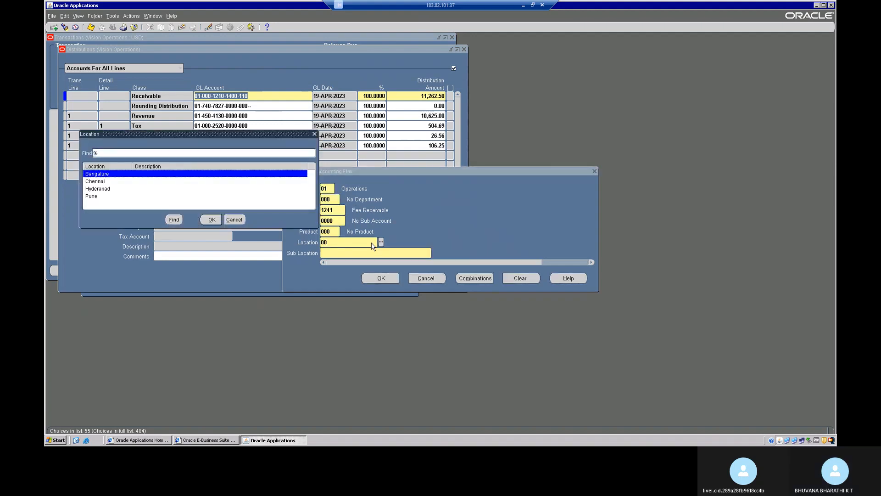
{"action": "left_click", "coordinate": [95, 182]}
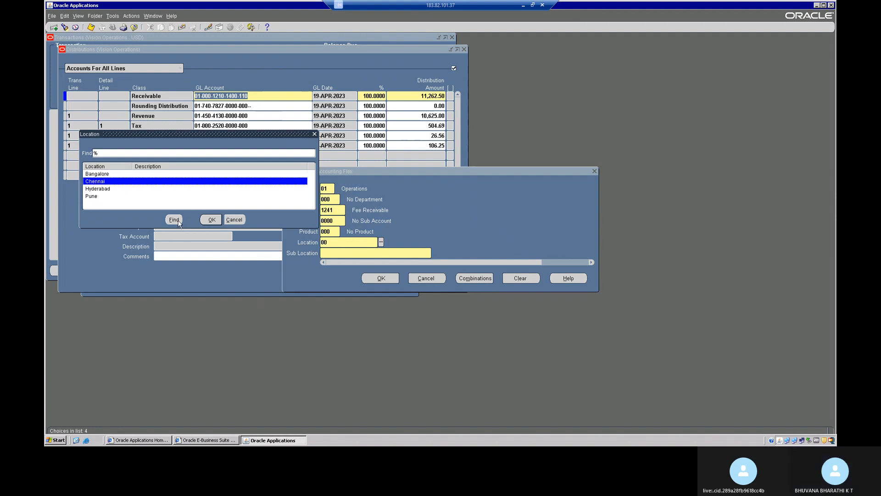
{"action": "left_click", "coordinate": [210, 219]}
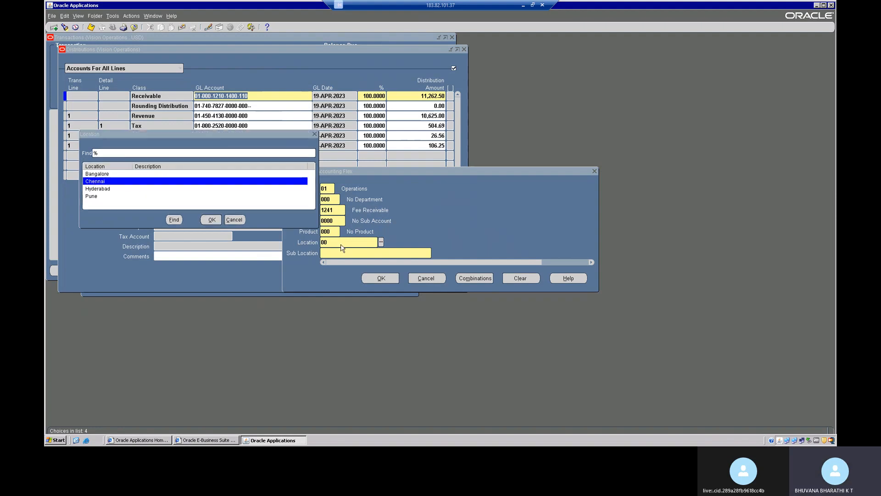
{"action": "left_click", "coordinate": [391, 277]}
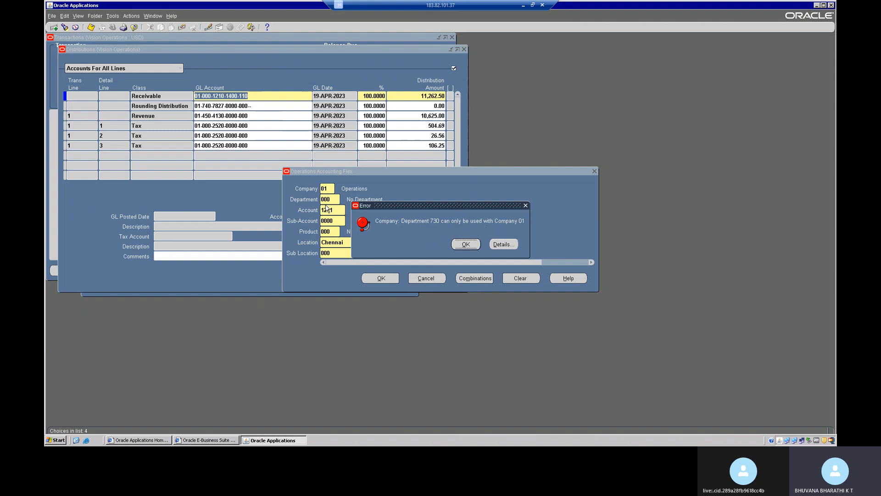
{"action": "left_click", "coordinate": [460, 248]}
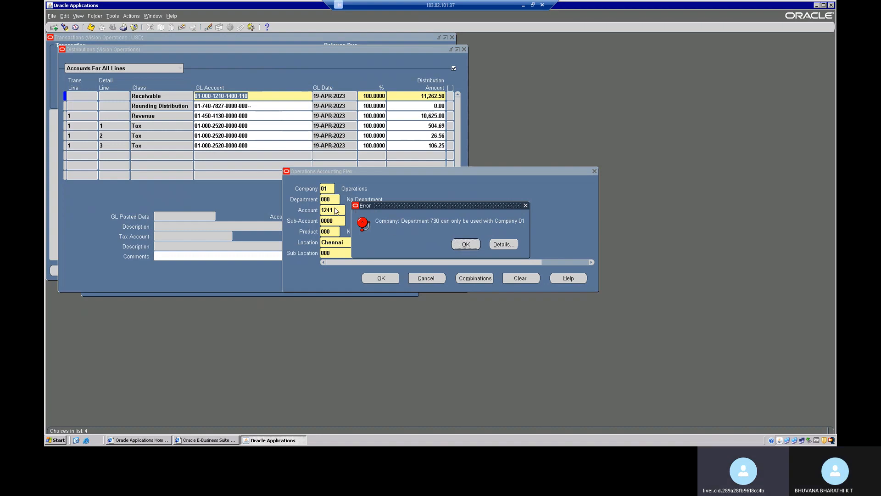
- Set the Department segment to 730 and try to confirm the receivable account combination again
{"action": "left_click", "coordinate": [336, 197]}
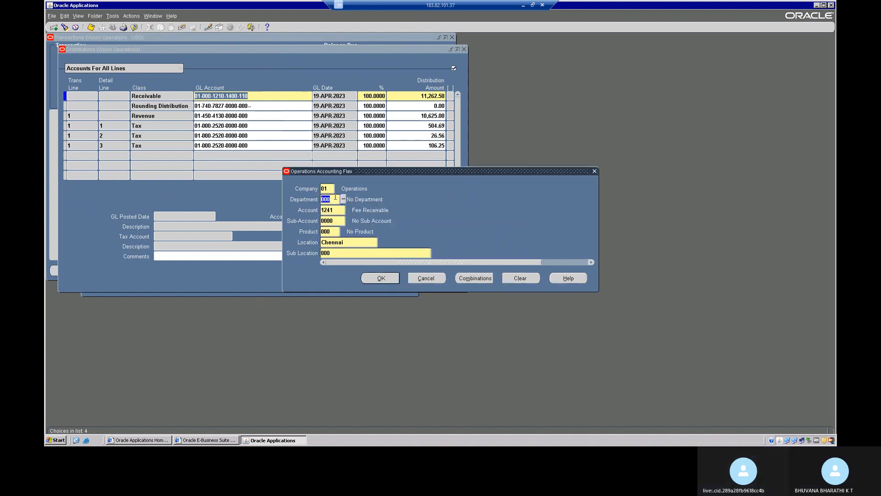
{"action": "type", "text": "730"}
{"action": "key", "text": "Tab"}
{"action": "left_click", "coordinate": [363, 252]}
{"action": "left_click", "coordinate": [393, 279]}
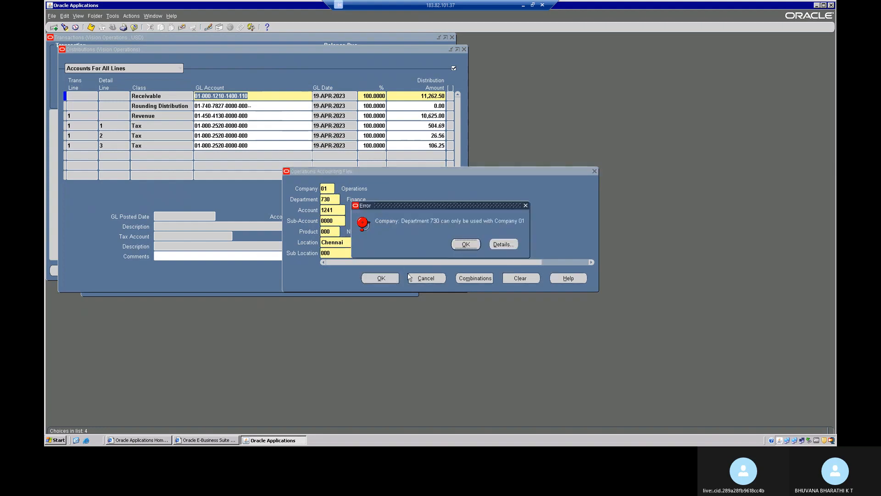
{"action": "left_click", "coordinate": [465, 247]}
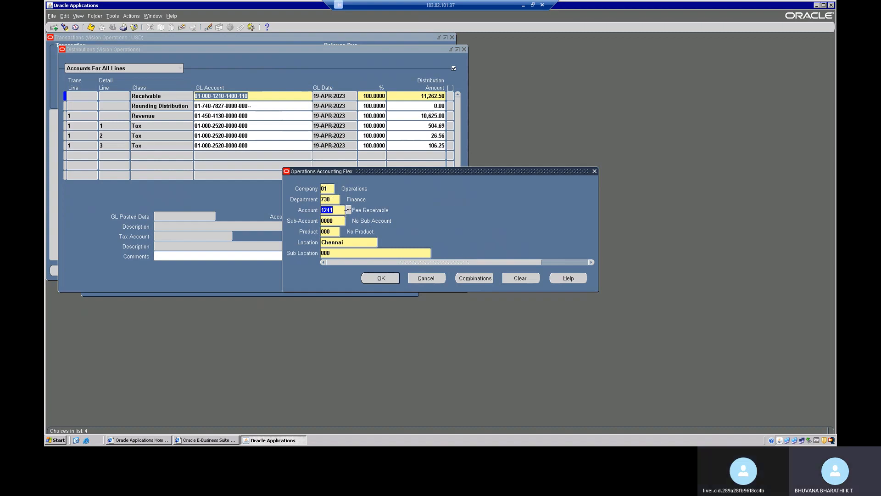
- Choose 1220 Other Receivables from the list of values as the Account segment
{"action": "left_click", "coordinate": [349, 210]}
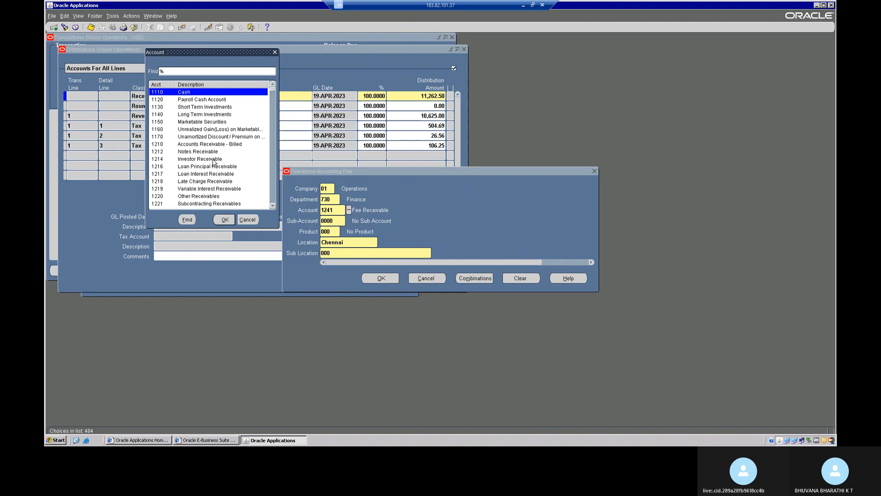
{"action": "left_click", "coordinate": [215, 145]}
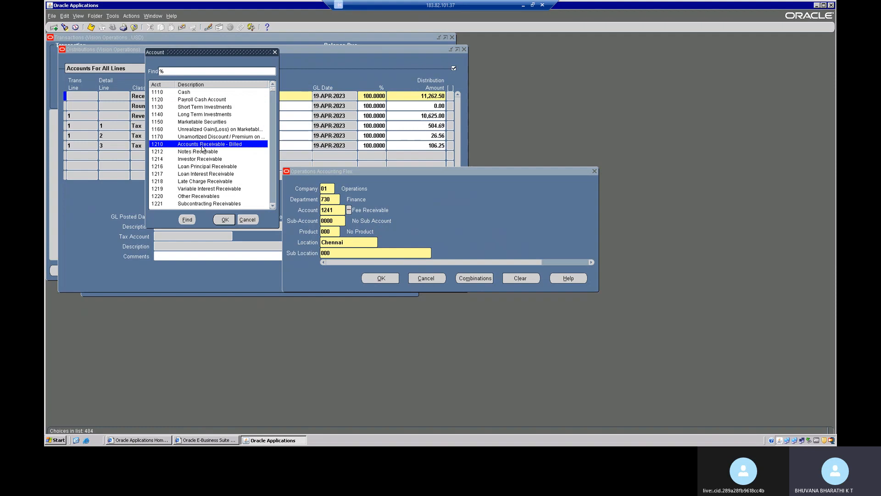
{"action": "left_click", "coordinate": [203, 198]}
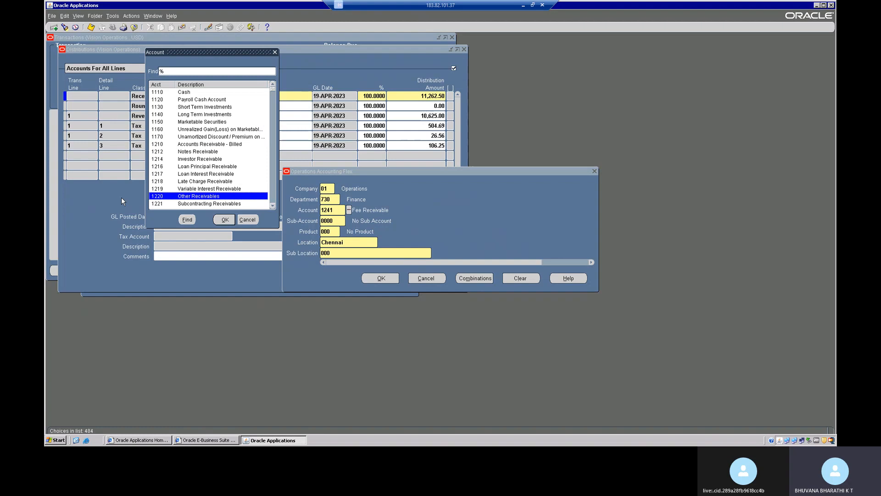
{"action": "left_click", "coordinate": [224, 220]}
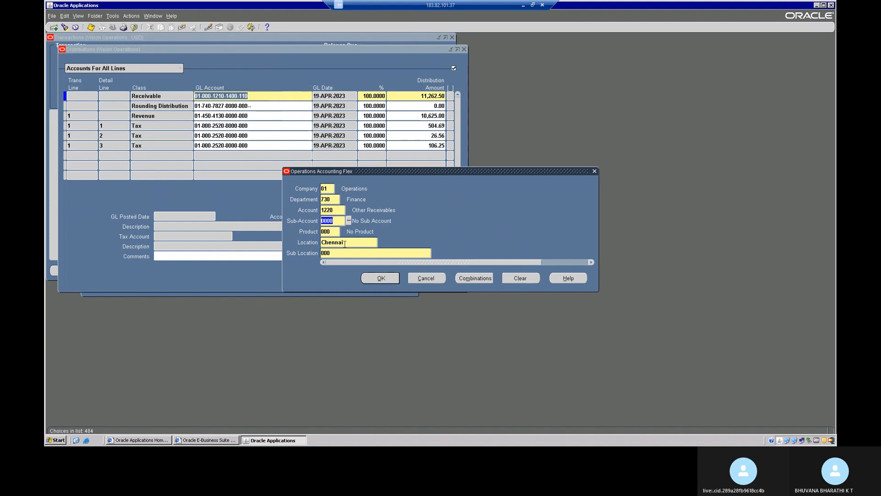
- Set the Department to 000, try to confirm the account combination, and cancel the segment entry
{"action": "left_click", "coordinate": [330, 200]}
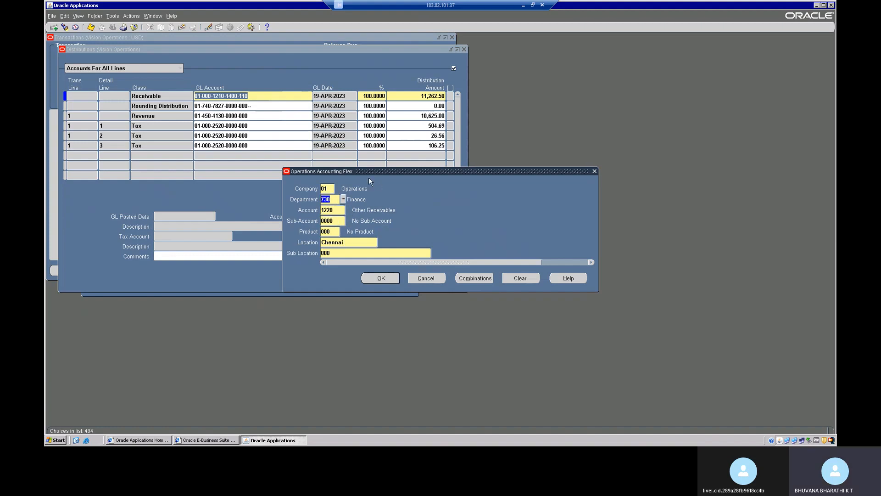
{"action": "type", "text": "000"}
{"action": "key", "text": "Tab"}
{"action": "left_click", "coordinate": [373, 279]}
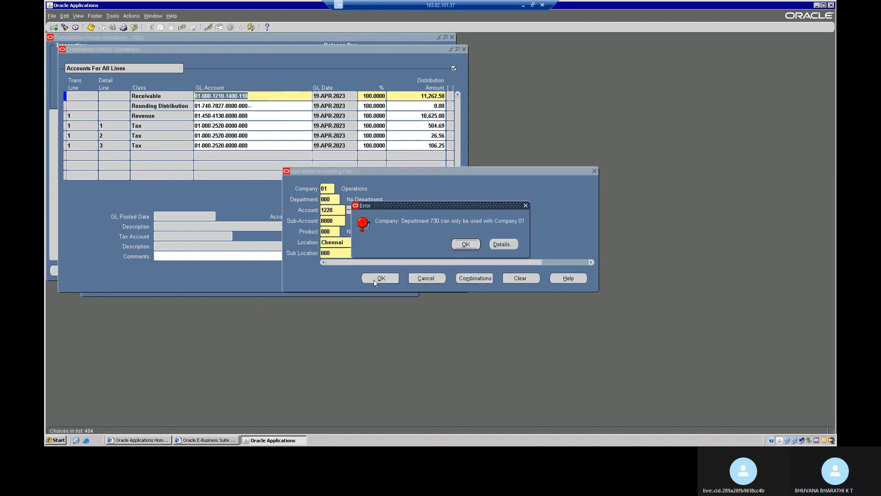
{"action": "left_click", "coordinate": [470, 247]}
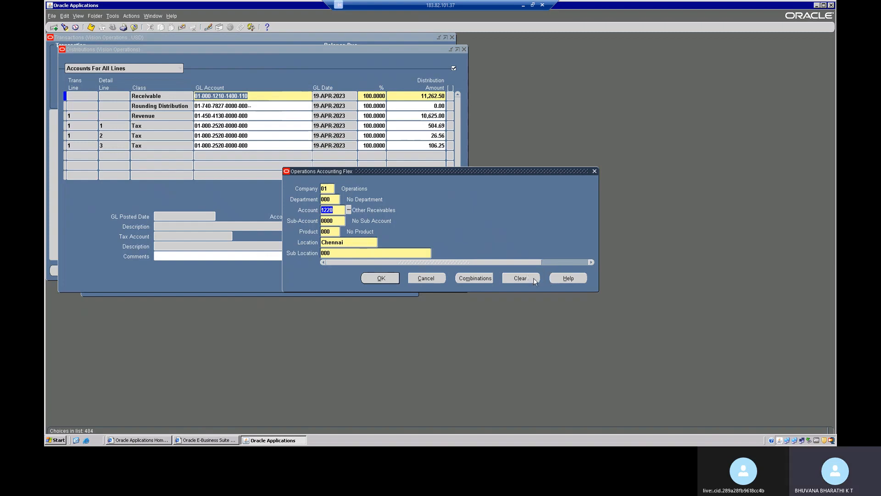
{"action": "left_click", "coordinate": [425, 277]}
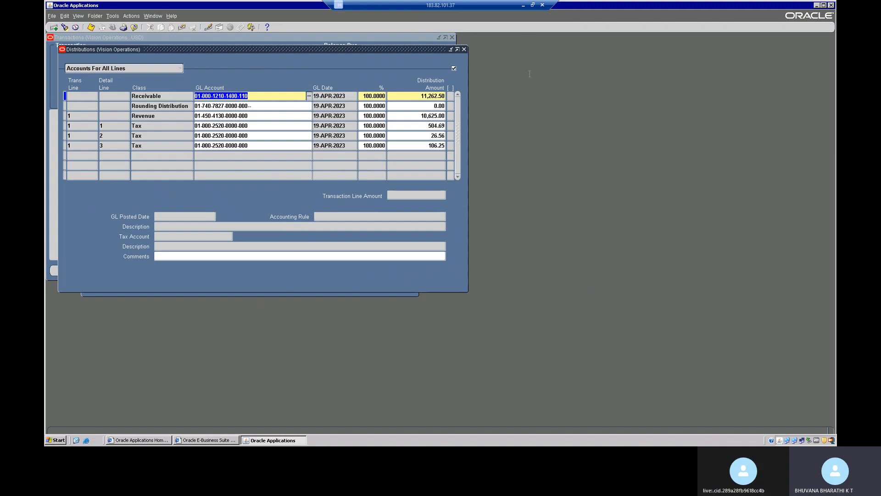
- Close the distributions and return to the invoice's transaction header
{"action": "left_click", "coordinate": [464, 49]}
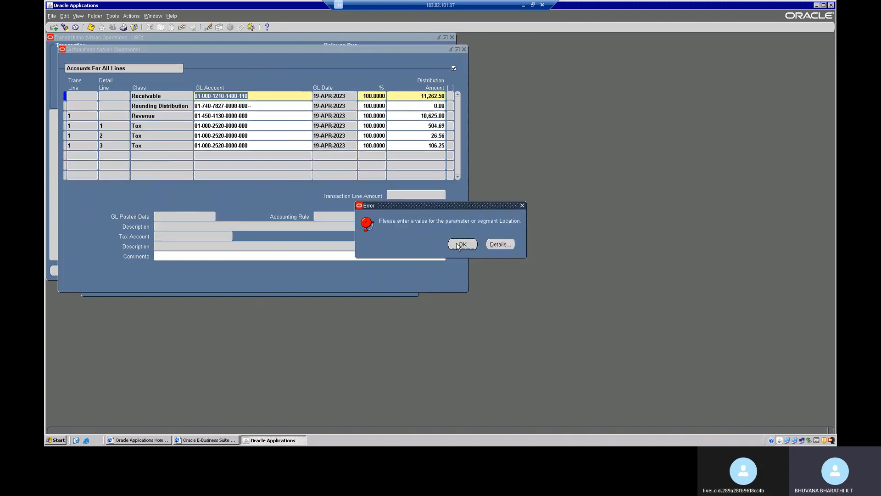
{"action": "left_click", "coordinate": [459, 245]}
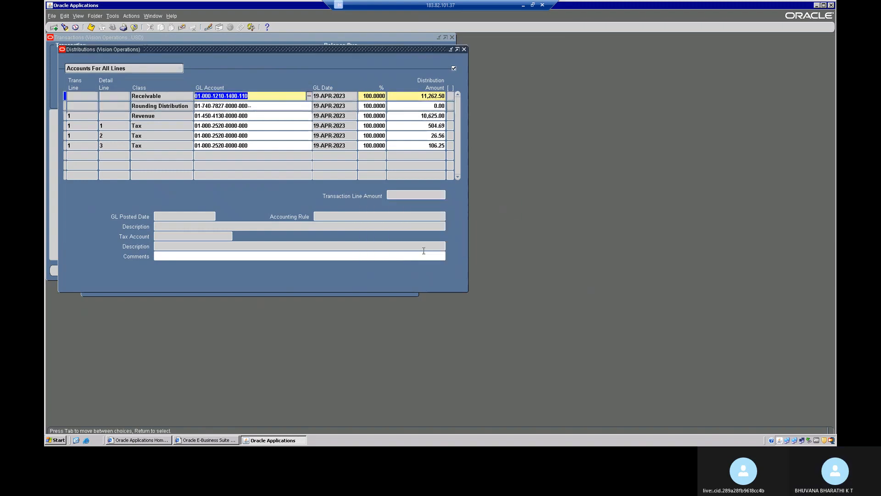
{"action": "left_click", "coordinate": [425, 252]}
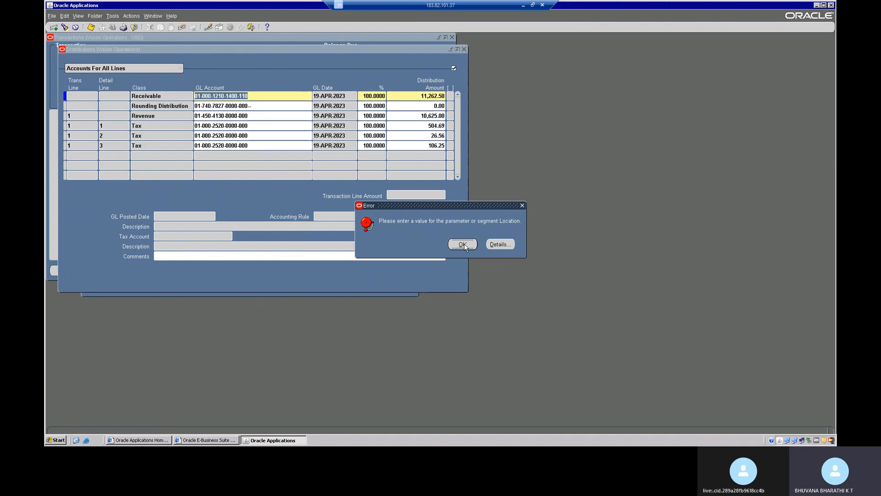
{"action": "left_click", "coordinate": [462, 244]}
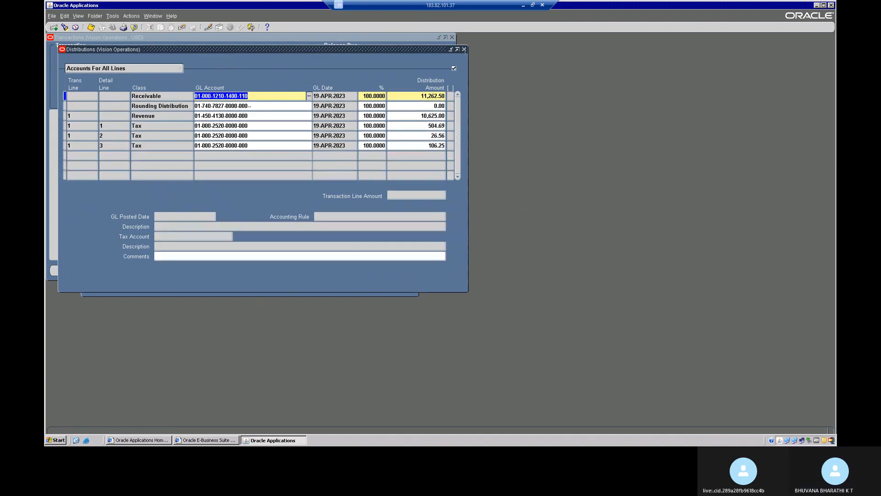
{"action": "left_click", "coordinate": [464, 49]}
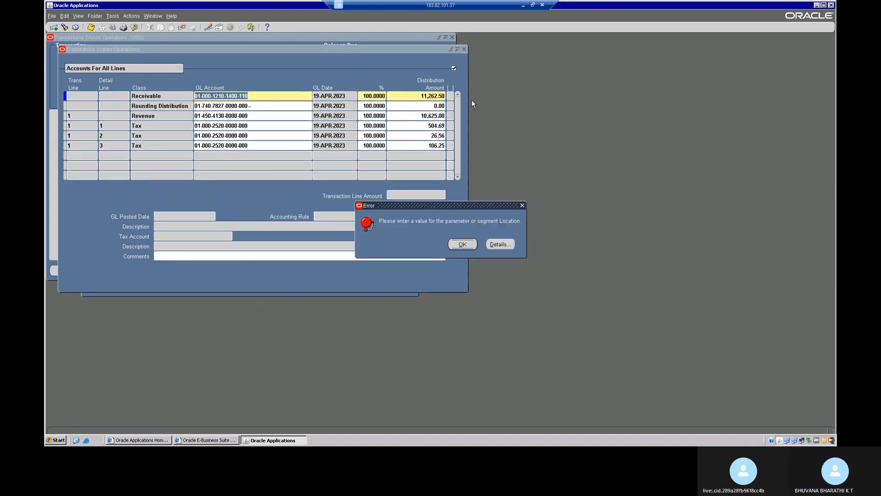
{"action": "left_click", "coordinate": [463, 244]}
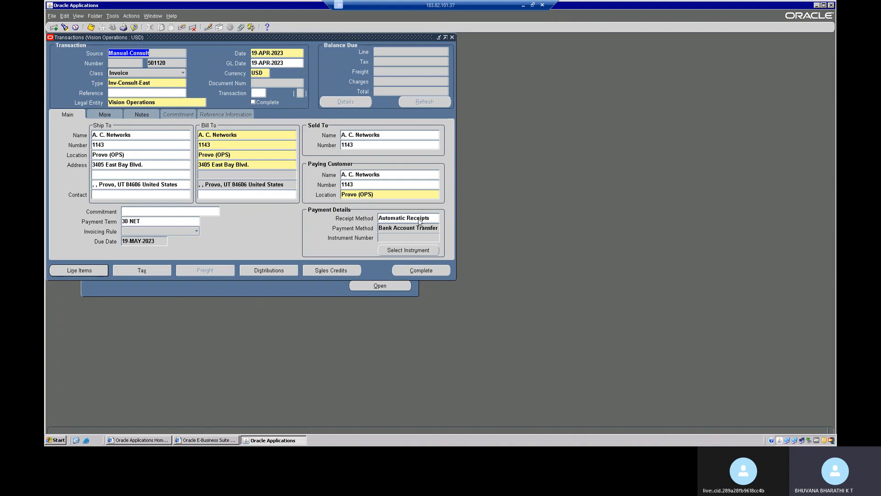
- Choose Cash as the invoice's Receipt Method in the payment details
{"action": "left_click", "coordinate": [435, 219]}
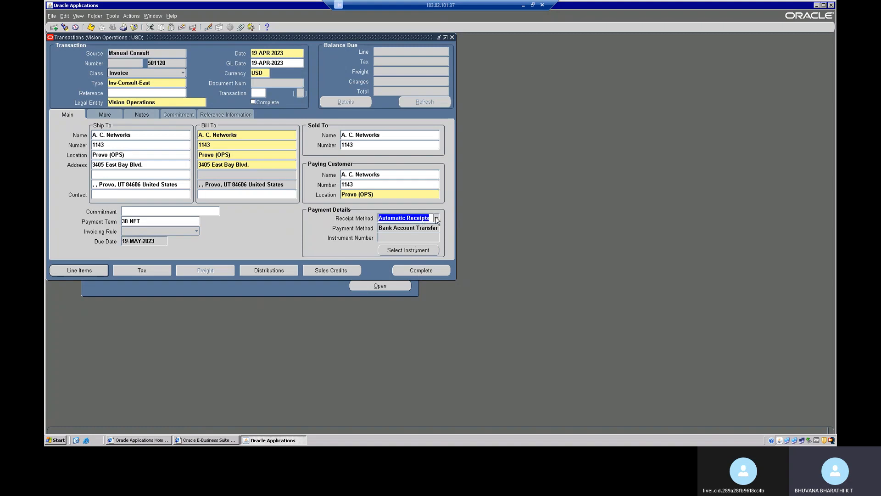
{"action": "left_click", "coordinate": [436, 219]}
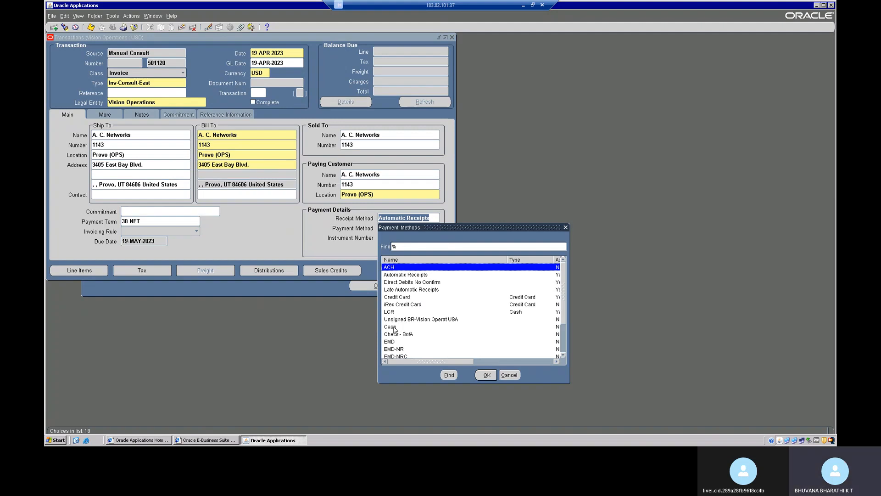
{"action": "left_click", "coordinate": [393, 320]}
{"action": "left_click", "coordinate": [394, 326]}
{"action": "left_click", "coordinate": [486, 376]}
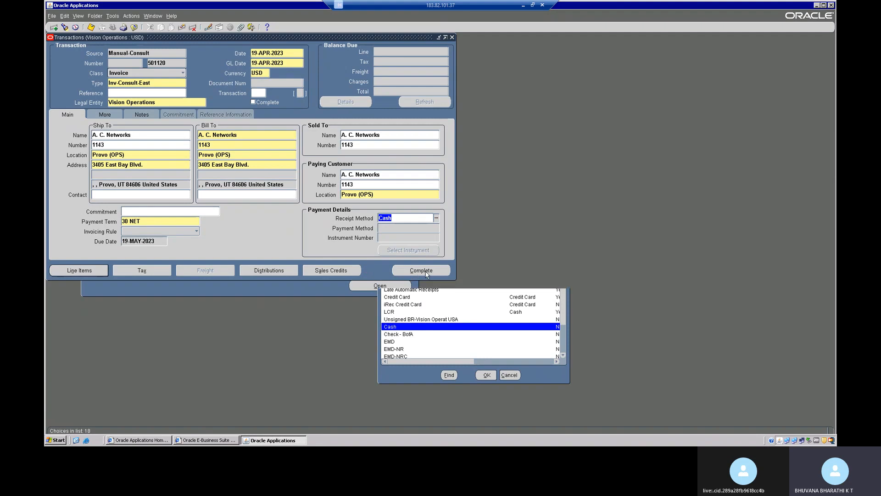
- Try to complete the invoice and save the transaction
{"action": "left_click", "coordinate": [425, 271]}
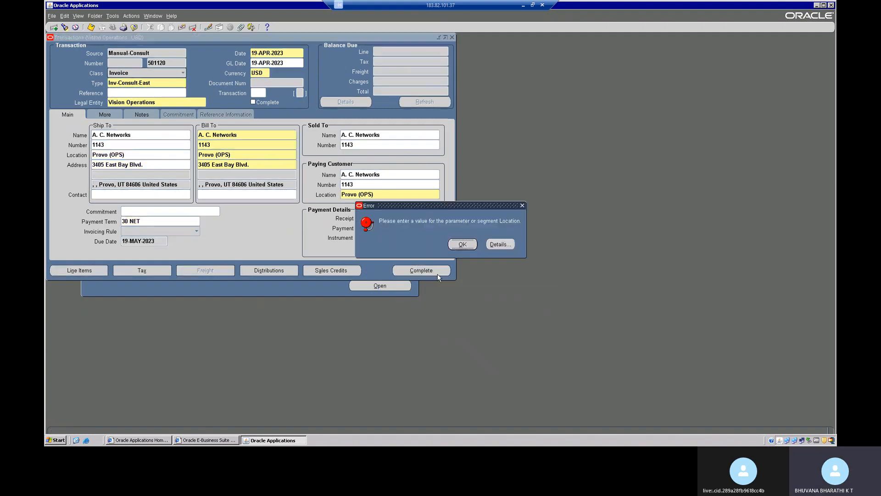
{"action": "left_click", "coordinate": [463, 244]}
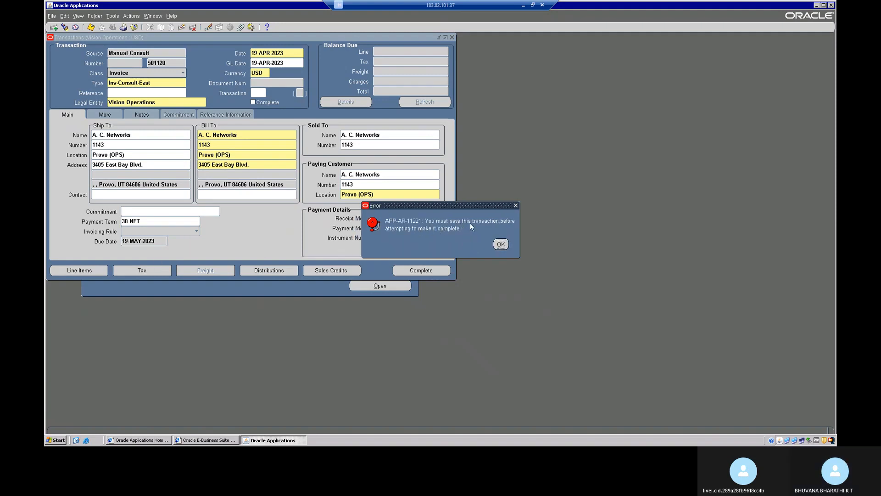
{"action": "left_click", "coordinate": [501, 244]}
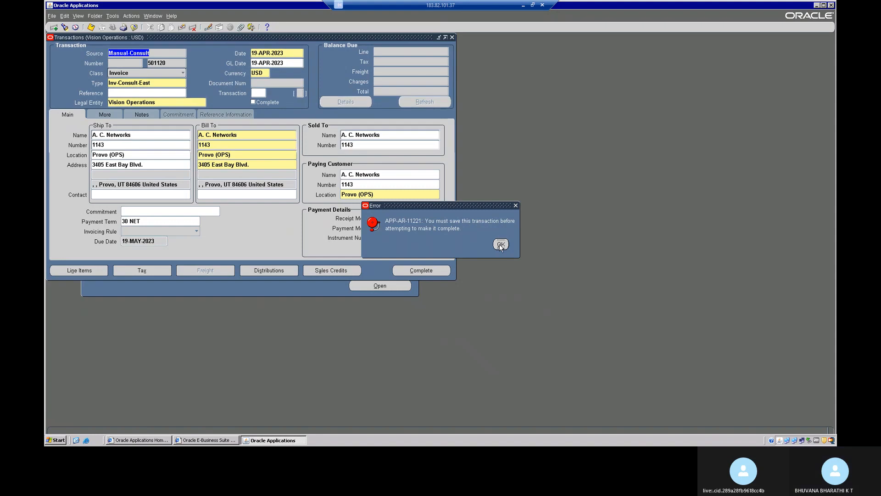
{"action": "key", "text": "ctrl+s"}
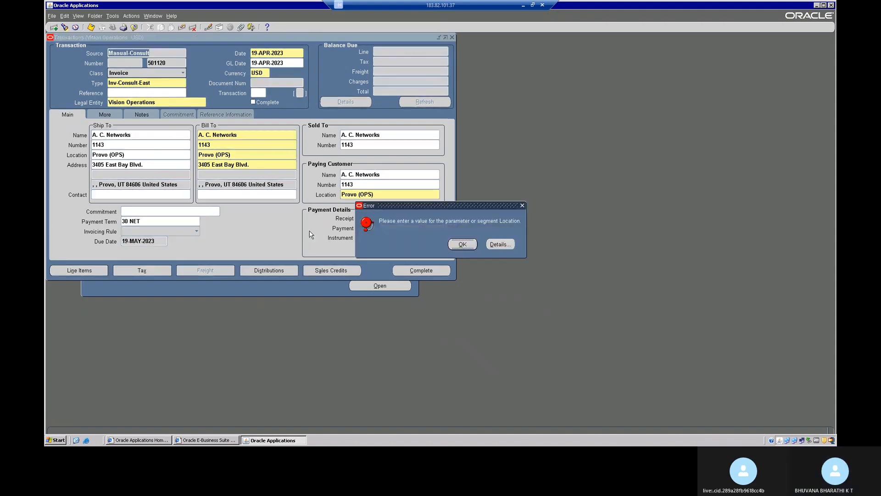
{"action": "left_click", "coordinate": [456, 246]}
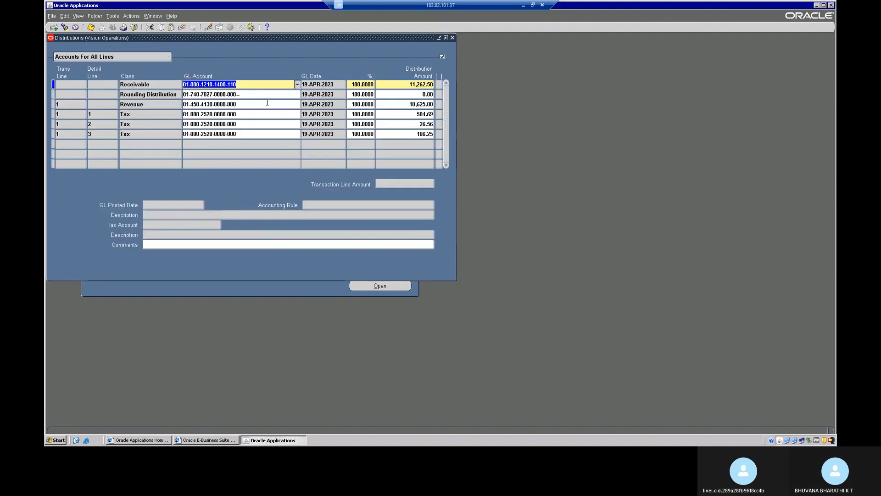
- Open the Receivable distribution's account, set Location to Bangalore and Sub Location to 000, and try to confirm the combination
{"action": "left_click", "coordinate": [297, 84]}
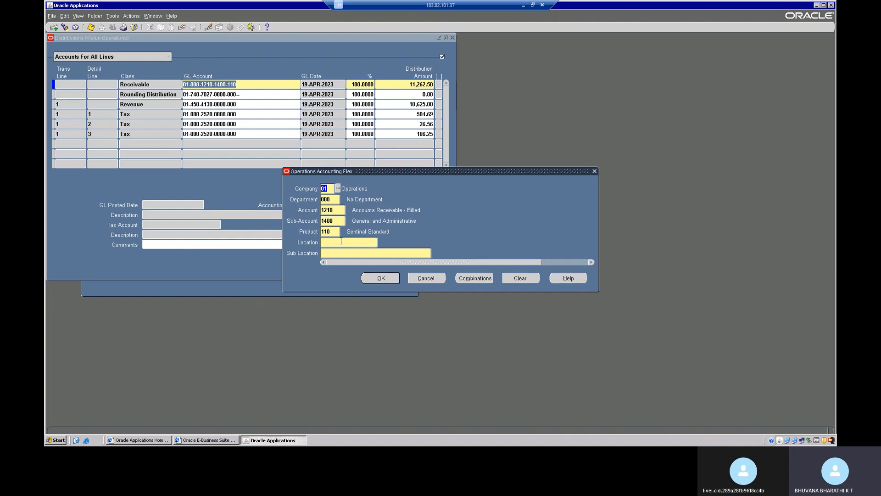
{"action": "left_click", "coordinate": [341, 241]}
{"action": "left_click", "coordinate": [381, 242]}
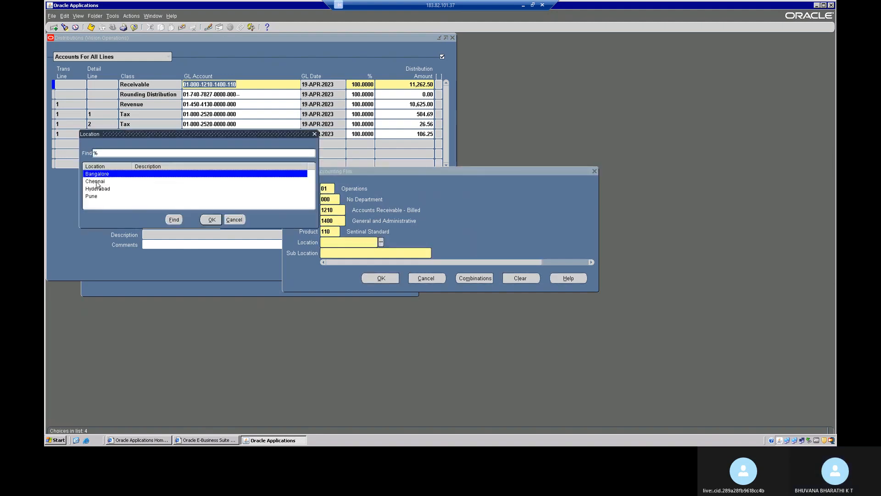
{"action": "left_click", "coordinate": [219, 220]}
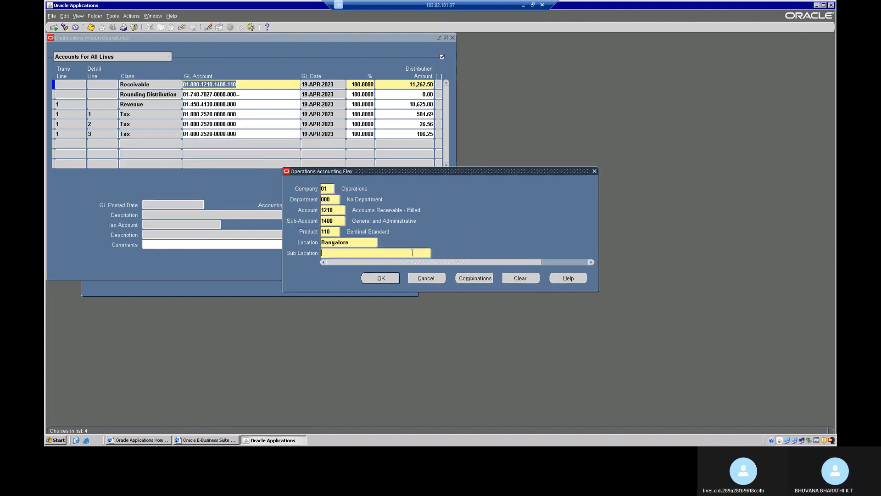
{"action": "type", "text": "000"}
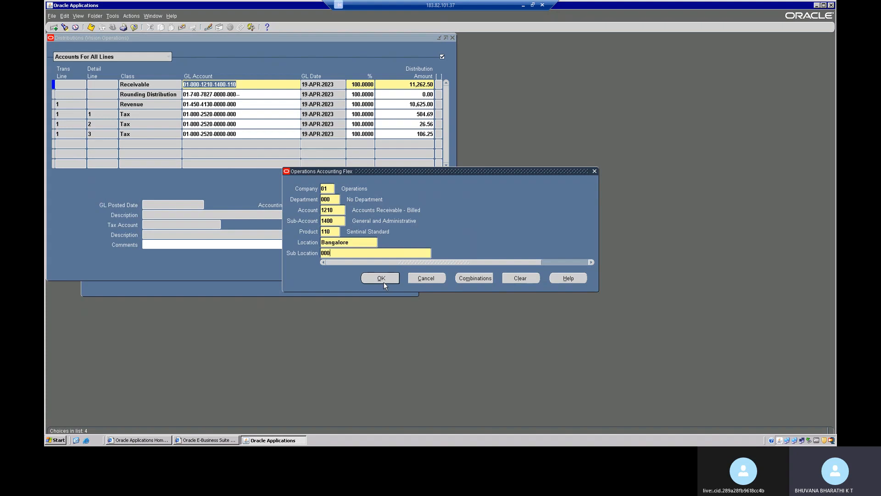
{"action": "left_click", "coordinate": [381, 278]}
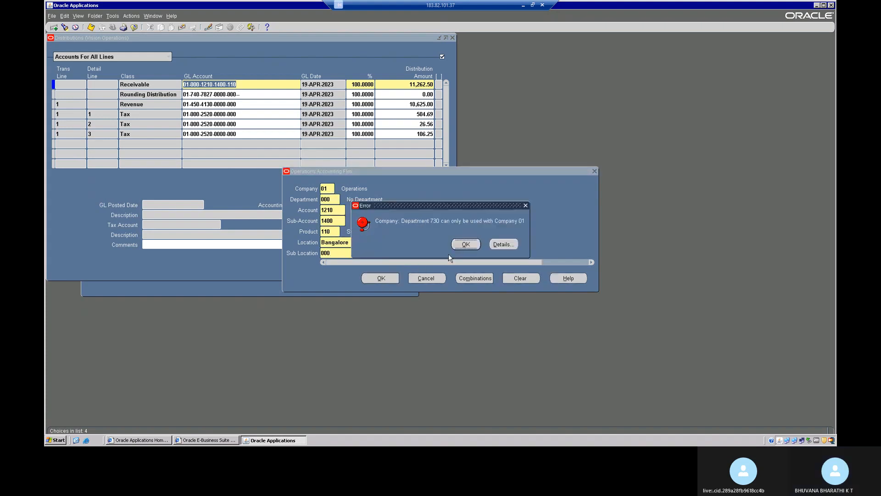
- Leave the Receivable account combination, close the distributions after checking the error details, and close the invoice transaction without saving changes
{"action": "left_click", "coordinate": [466, 244]}
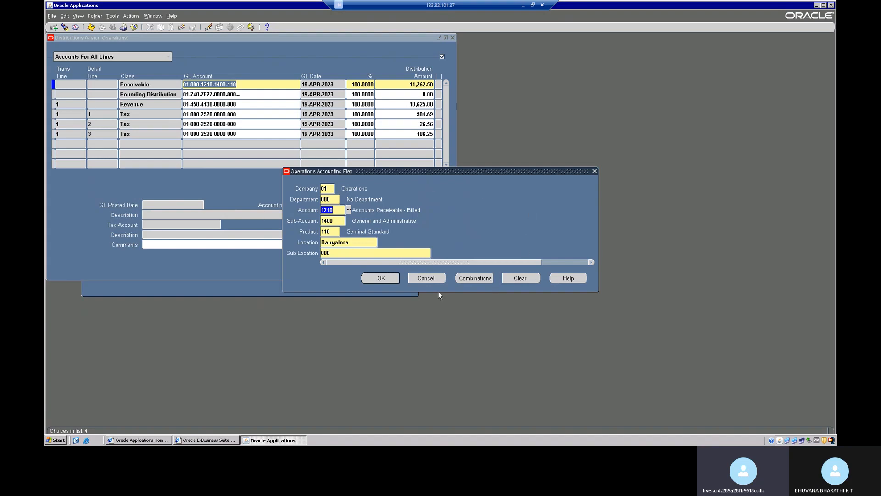
{"action": "left_click", "coordinate": [594, 171]}
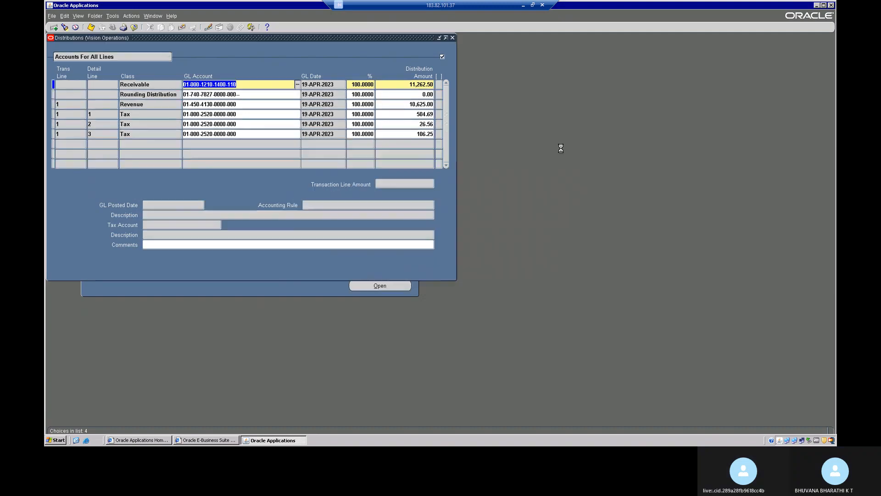
{"action": "left_click", "coordinate": [452, 38]}
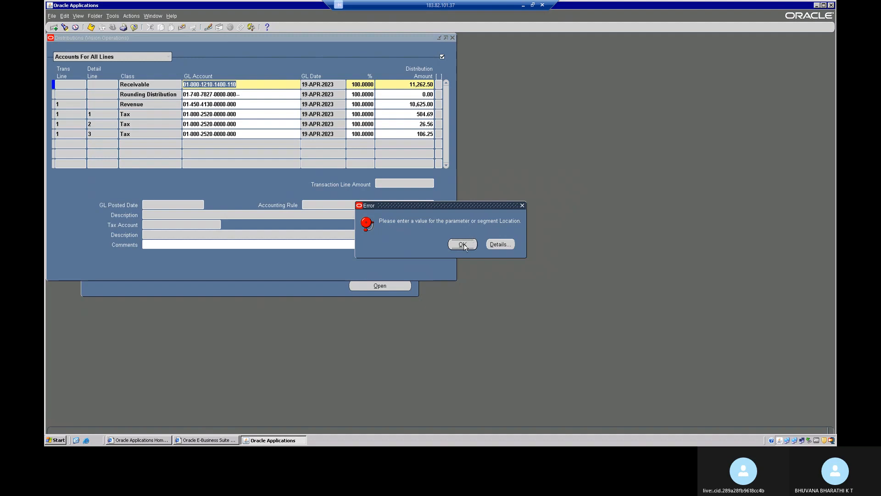
{"action": "left_click", "coordinate": [500, 244]}
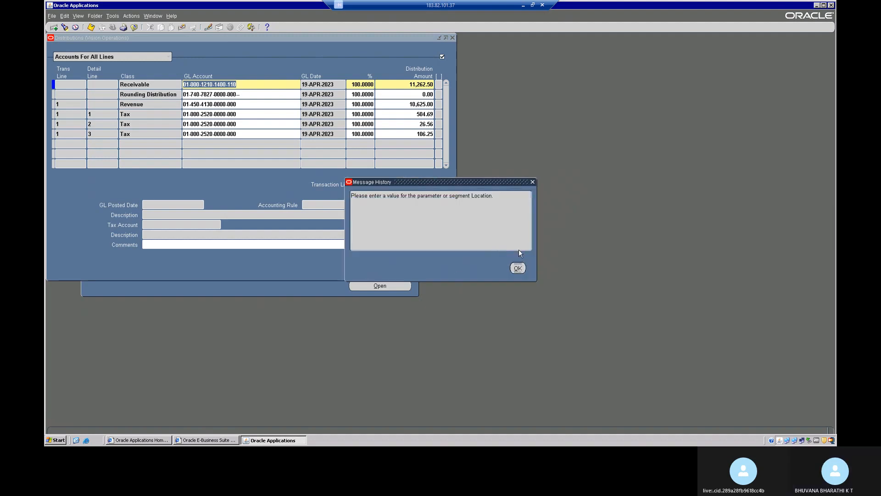
{"action": "left_click", "coordinate": [518, 267]}
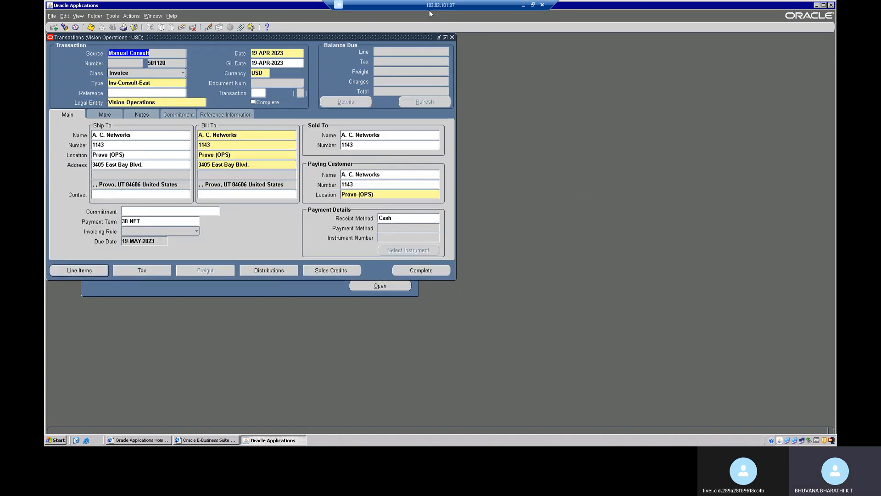
{"action": "left_click", "coordinate": [452, 38]}
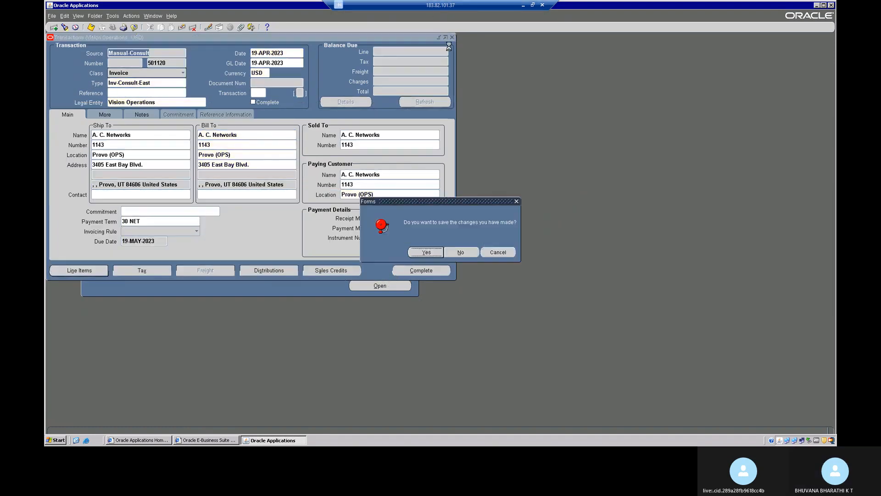
{"action": "left_click", "coordinate": [468, 252]}
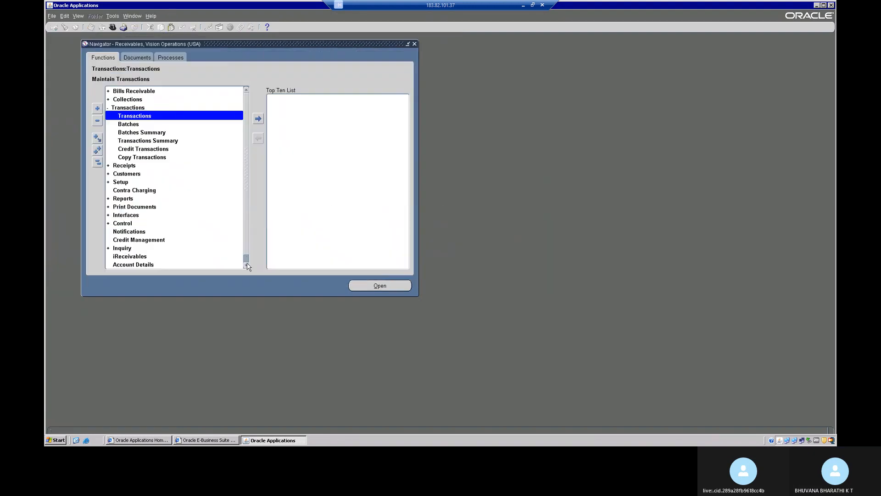
- Expand the Setup functions in the Receivables navigator and look through the entries below it
{"action": "left_click", "coordinate": [125, 183]}
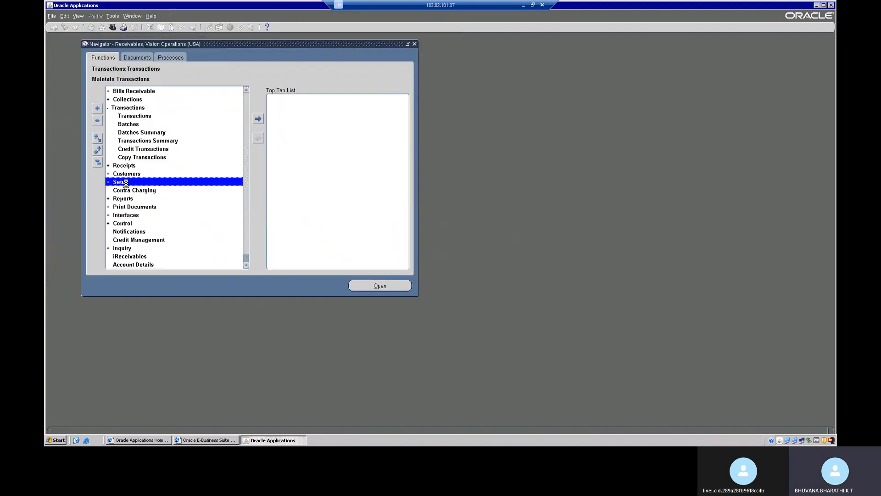
{"action": "double_click", "coordinate": [127, 185]}
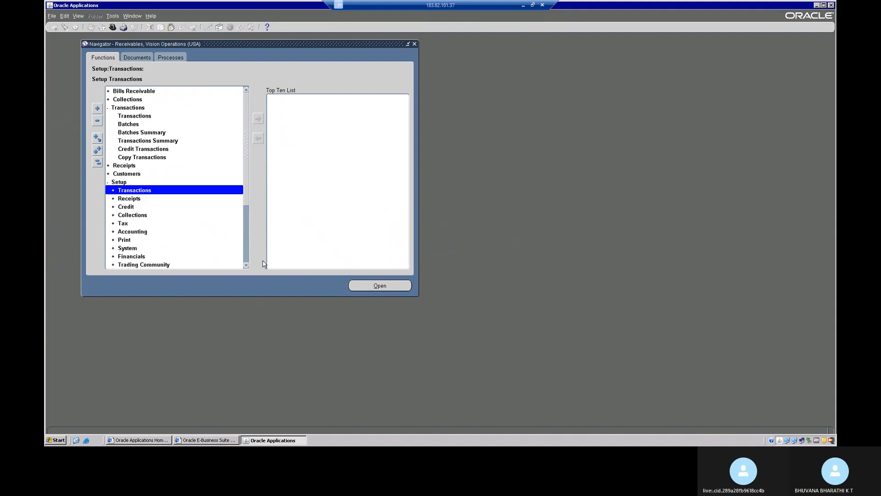
{"action": "left_click", "coordinate": [247, 265]}
{"action": "left_click", "coordinate": [247, 266]}
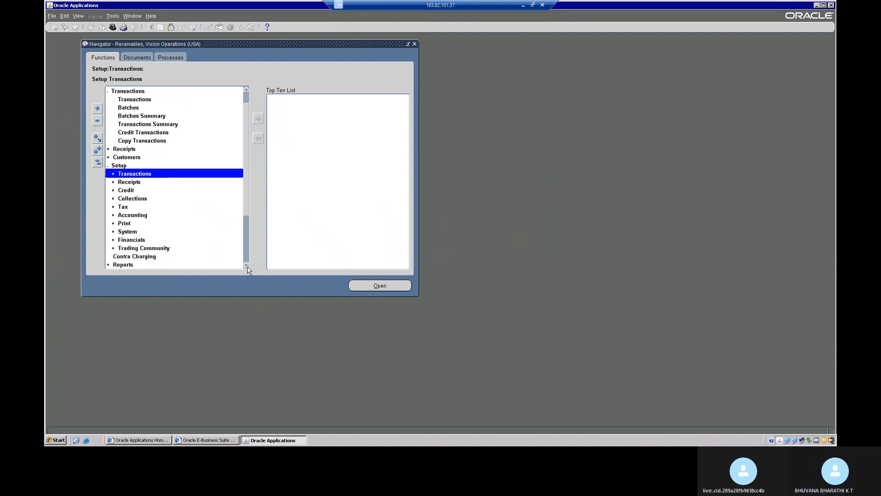
{"action": "left_click", "coordinate": [246, 266]}
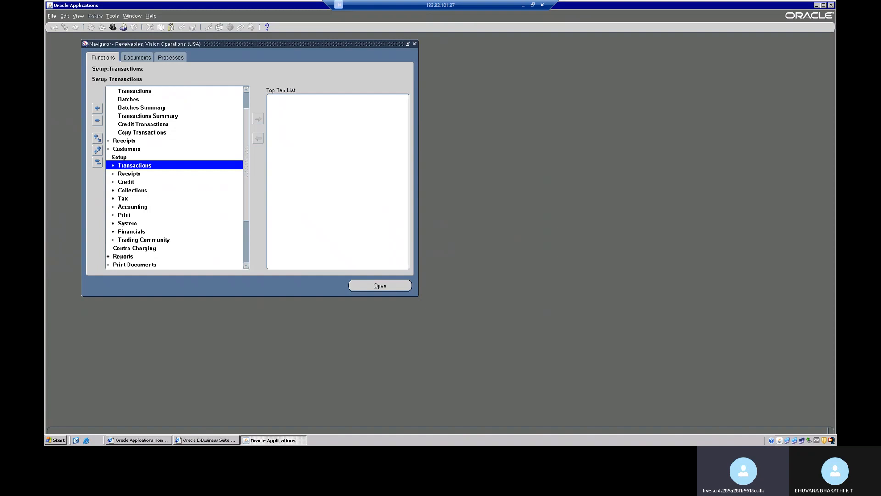
- Switch to the browser's My Oracle Support article on correcting the receivable account assignment, review its symptoms and solution outline, and return to Oracle Applications
{"action": "left_click_drag", "start_coordinate": [45, 291], "coordinate": [351, 6]}
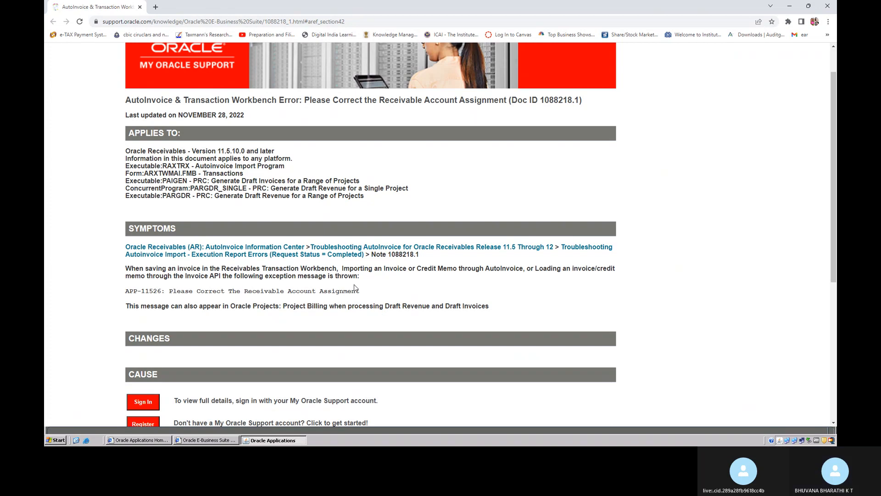
{"action": "scroll", "coordinate": [355, 288], "scroll_direction": "down", "scroll_amount": 2}
{"action": "scroll", "coordinate": [354, 287], "scroll_direction": "up", "scroll_amount": 1}
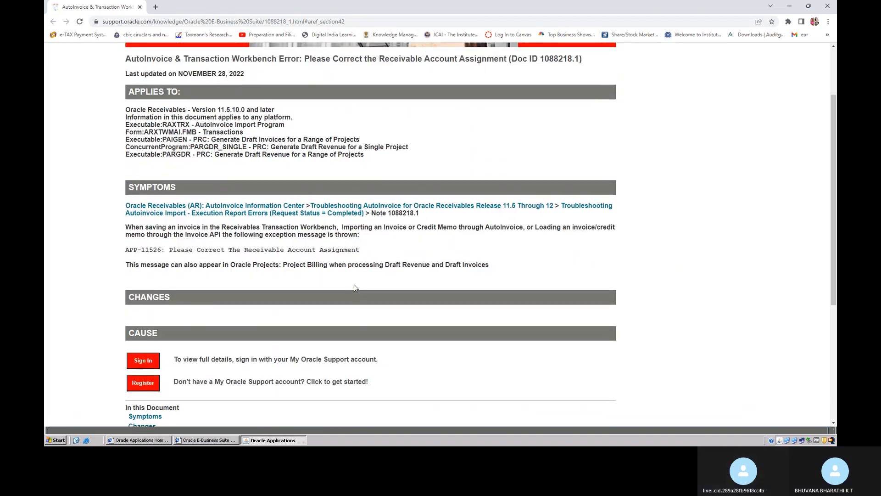
{"action": "scroll", "coordinate": [149, 296], "scroll_direction": "down", "scroll_amount": 4}
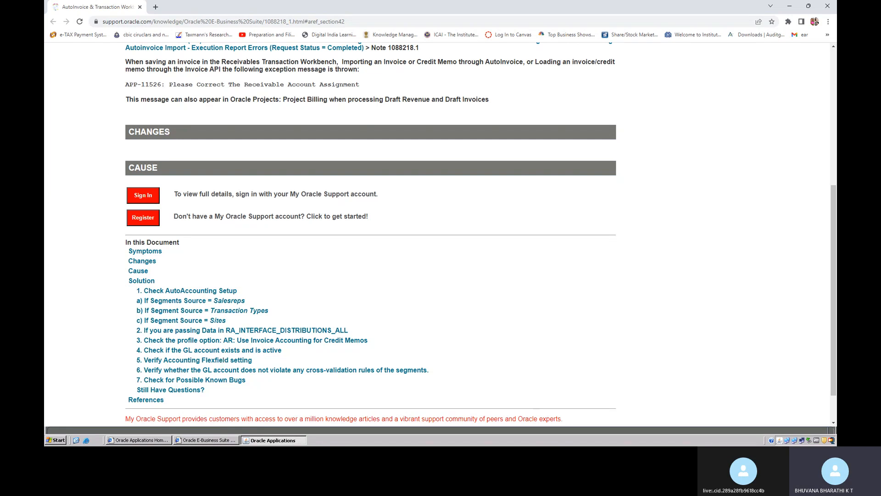
{"action": "key", "text": "alt+Tab"}
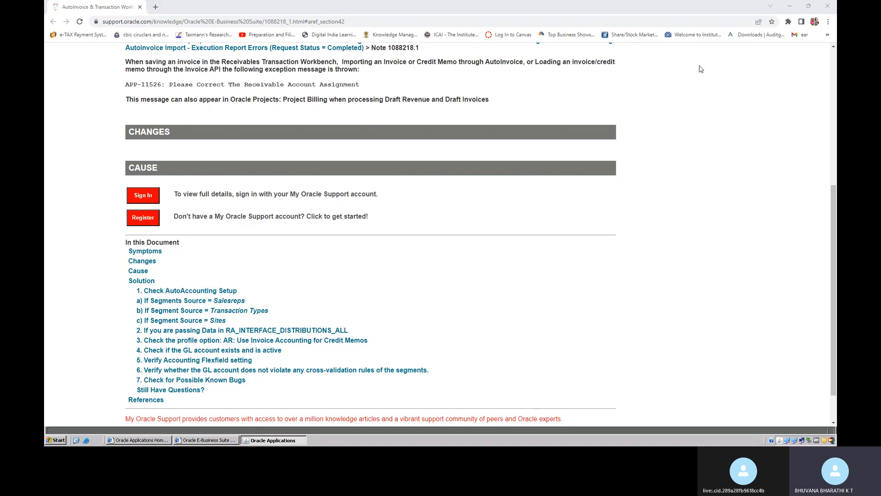
{"action": "left_click", "coordinate": [792, 5]}
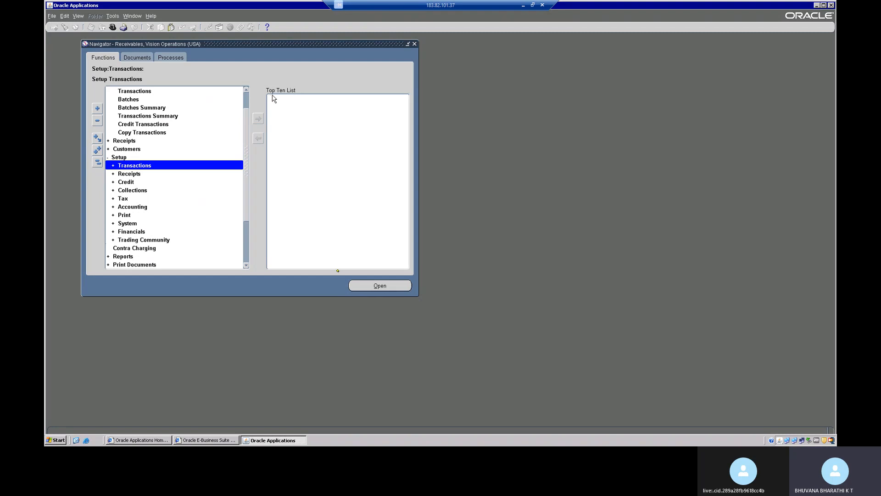
- Switch the responsibility to Assets, Vision Operations (USA)
{"action": "left_click", "coordinate": [113, 29]}
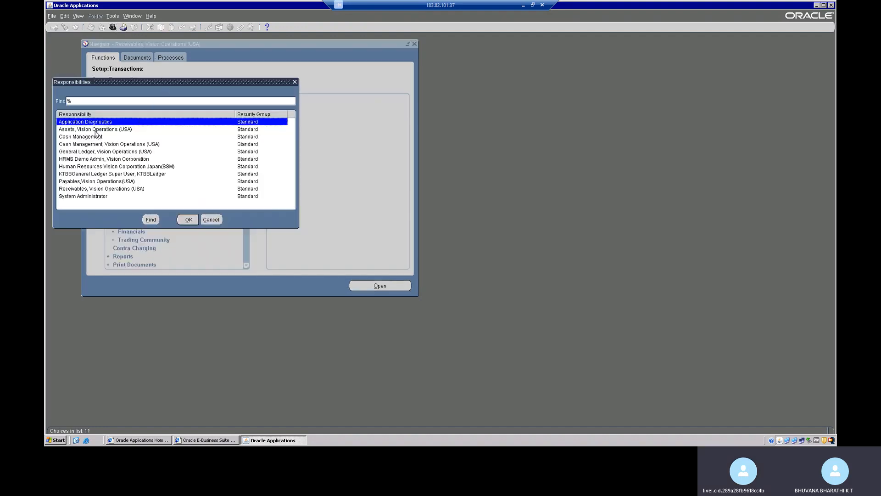
{"action": "left_click", "coordinate": [95, 131]}
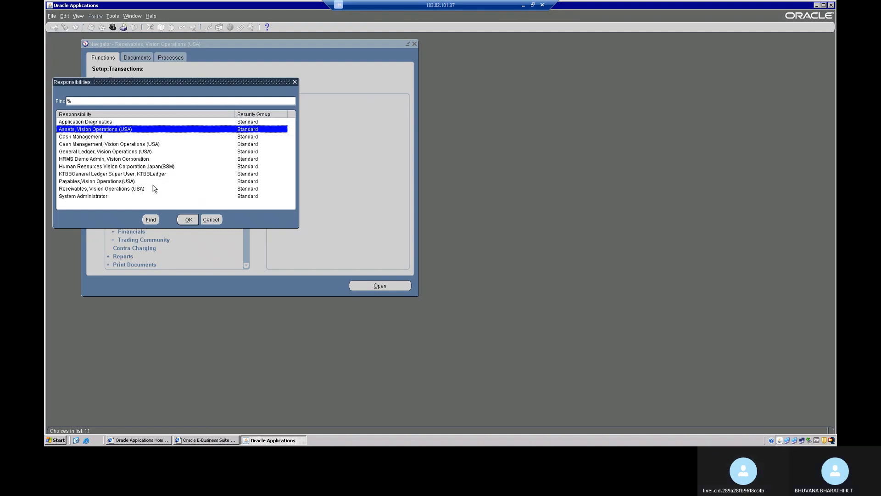
{"action": "left_click", "coordinate": [188, 219]}
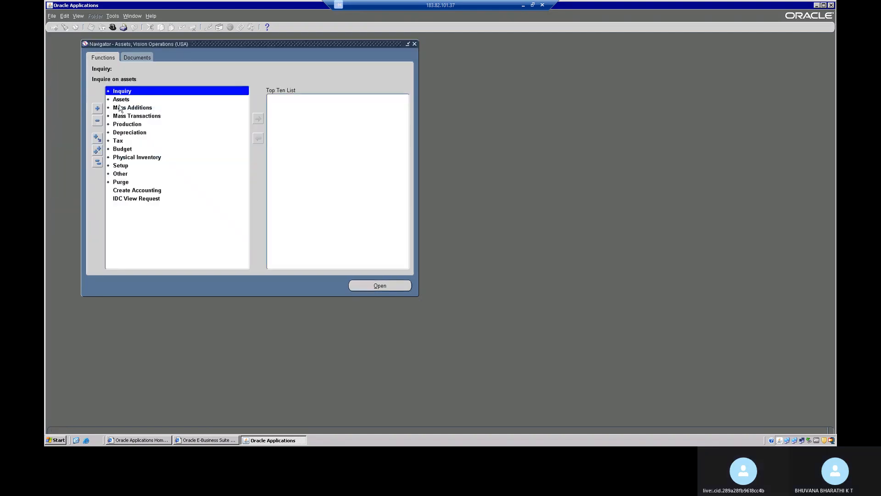
- Expand Mass Additions in the Assets navigator and open Prepare Mass Additions
{"action": "double_click", "coordinate": [123, 108]}
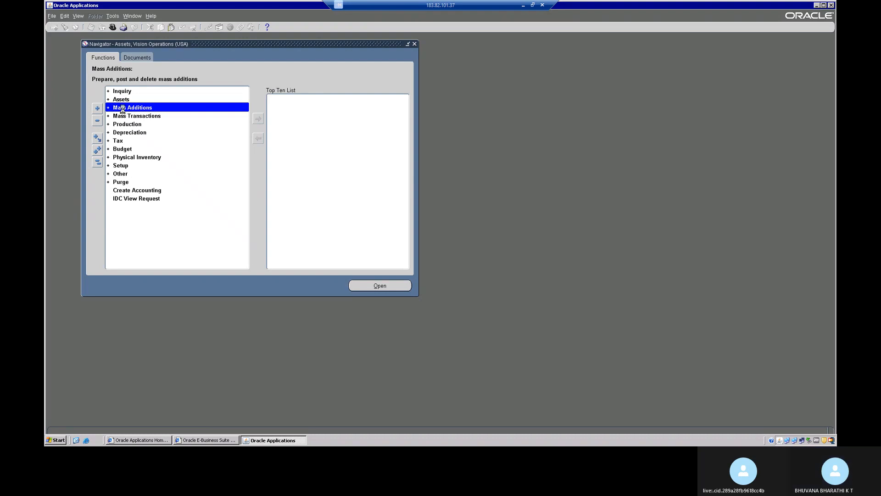
{"action": "left_click", "coordinate": [132, 117]}
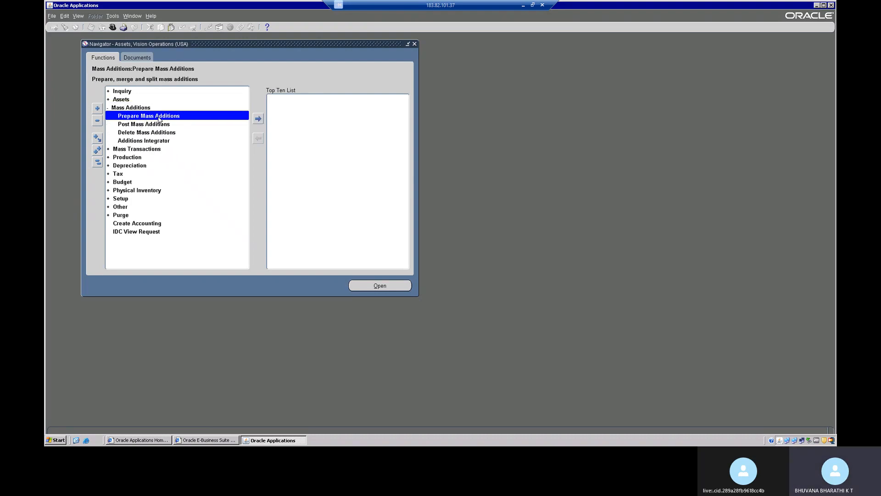
{"action": "double_click", "coordinate": [157, 118]}
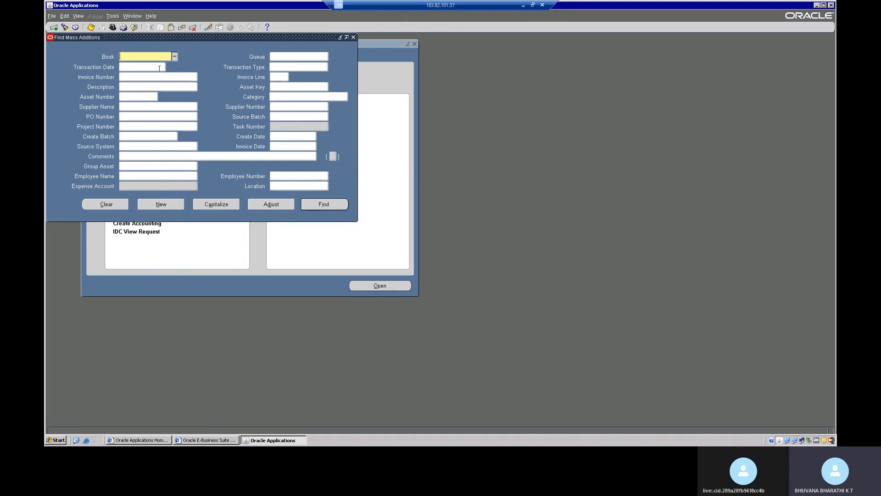
- Find the mass additions in book OPS CORP with invoice number ktbb1211
{"action": "type", "text": "OPS CORP"}
{"action": "key", "text": "Tab"}
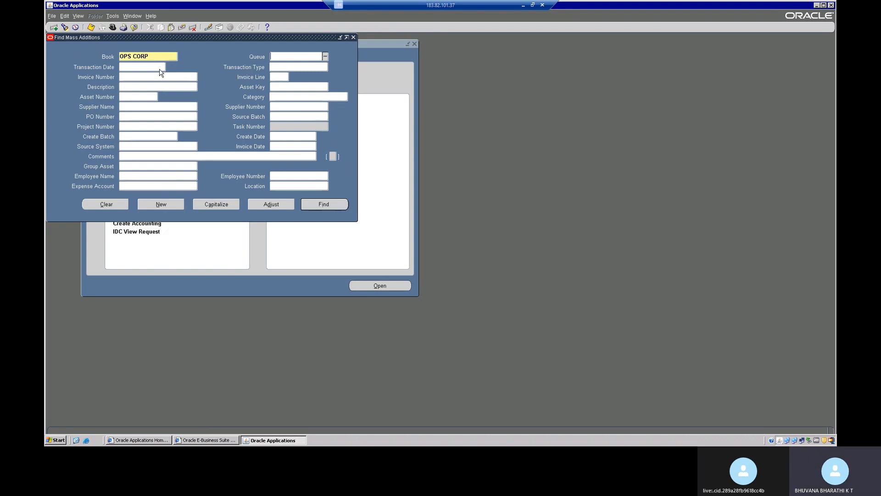
{"action": "left_click", "coordinate": [128, 78]}
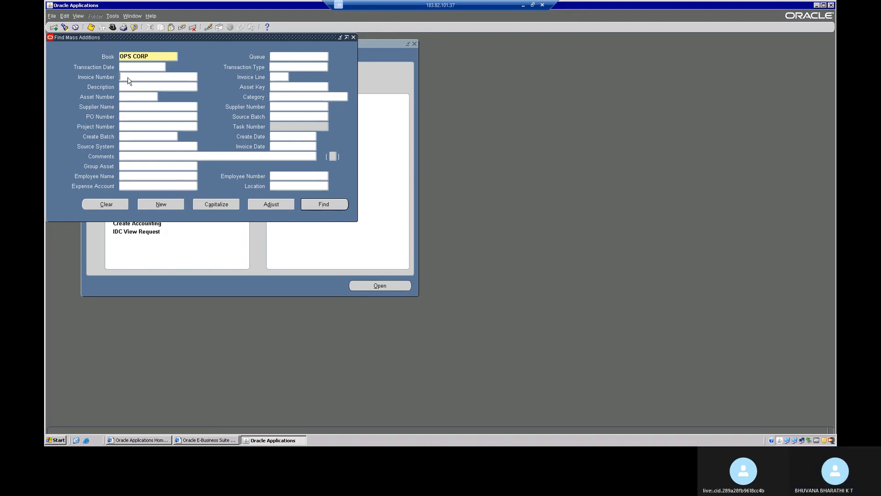
{"action": "type", "text": "K"}
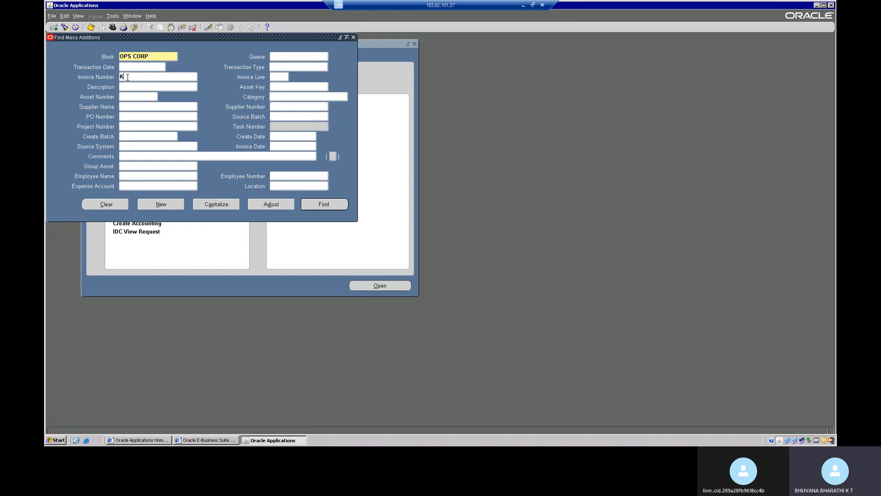
{"action": "type", "text": "T3"}
{"action": "key", "text": "BackSpace"}
{"action": "key", "text": "BackSpace"}
{"action": "key", "text": "BackSpace"}
{"action": "type", "text": "ktb"}
{"action": "type", "text": "1211"}
{"action": "left_click", "coordinate": [324, 204]}
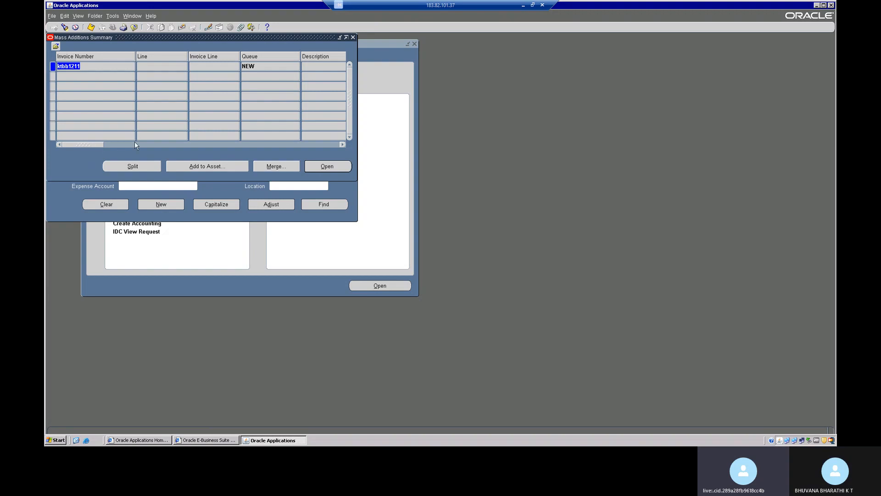
- Open the mass addition for invoice ktbb1211 and set its Queue to Post
{"action": "left_click", "coordinate": [316, 169]}
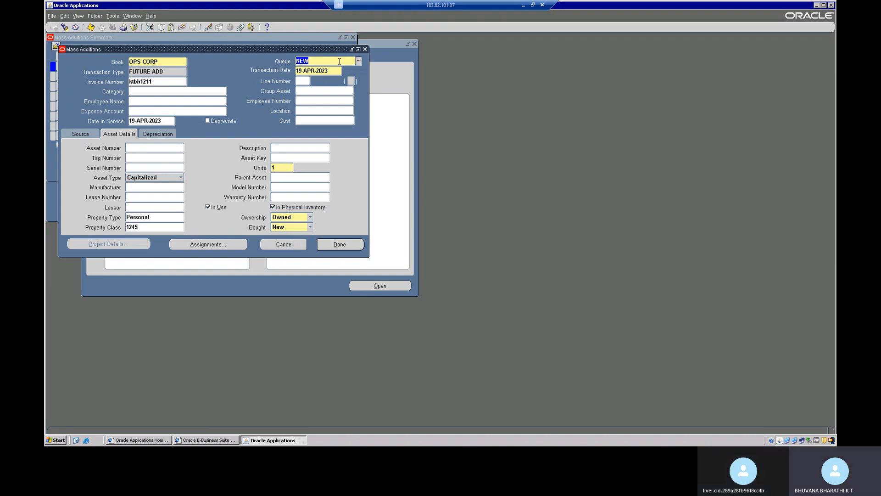
{"action": "left_click", "coordinate": [359, 64]}
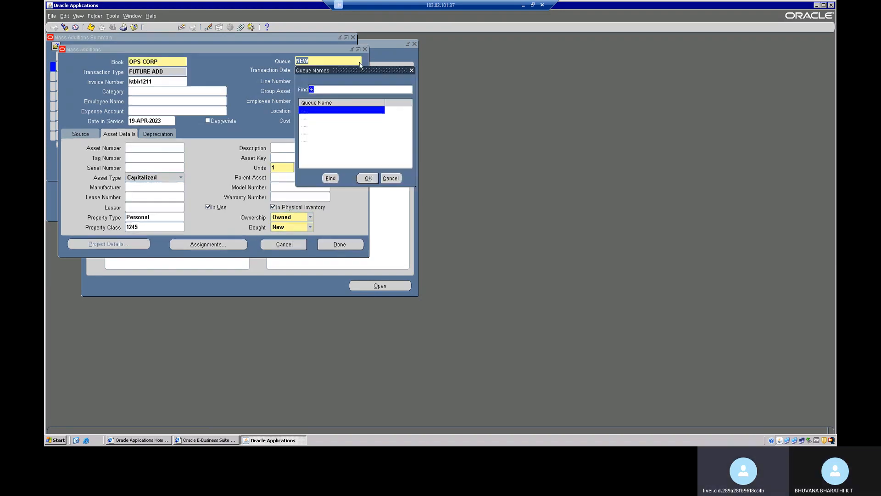
{"action": "left_click", "coordinate": [319, 140]}
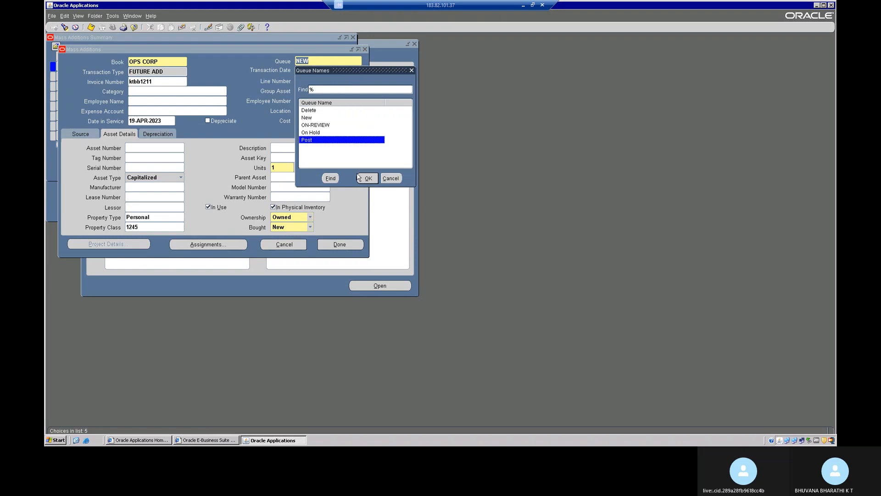
{"action": "left_click", "coordinate": [369, 178]}
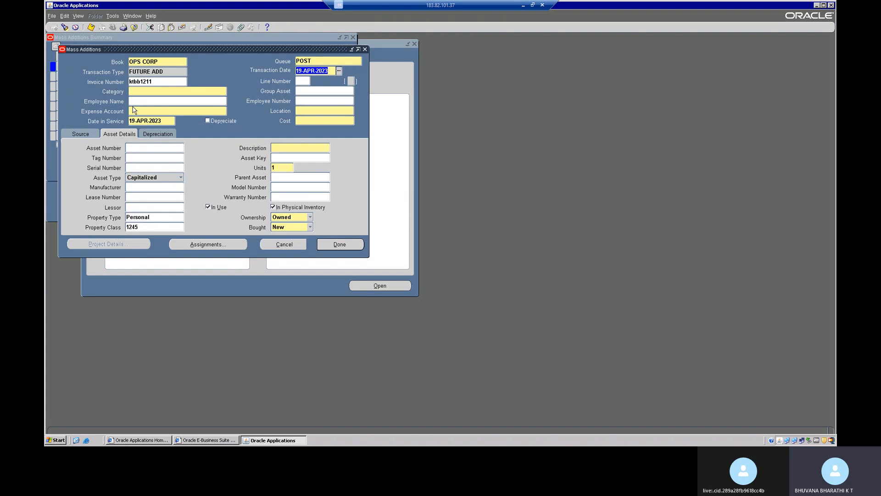
- Try to set the mass addition's Category to major category COMPUTER and minor category SERVER
{"action": "left_click", "coordinate": [140, 89]}
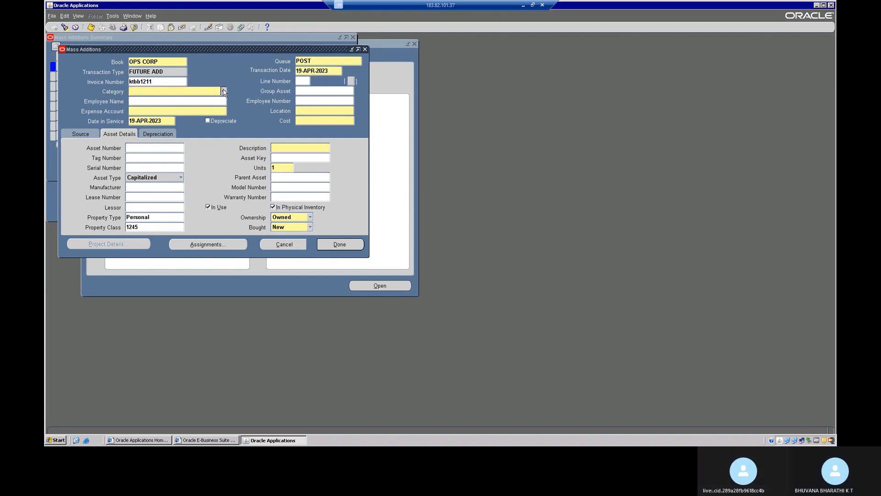
{"action": "left_click", "coordinate": [224, 91]}
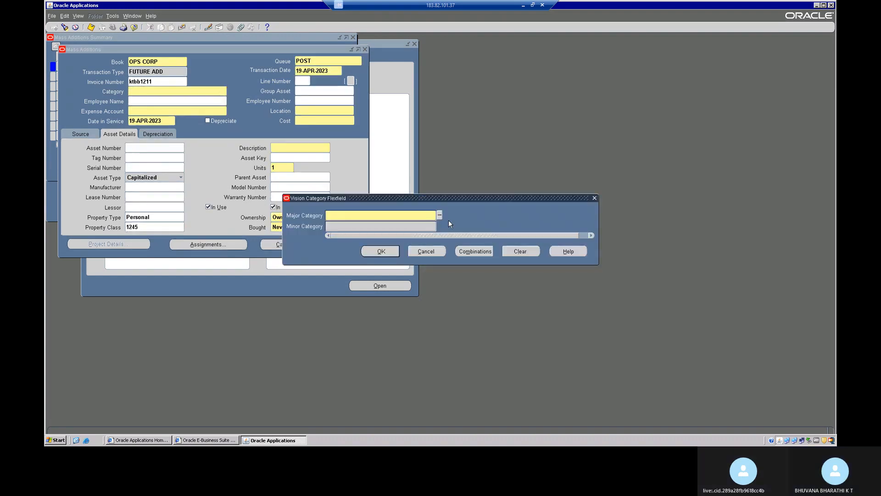
{"action": "left_click", "coordinate": [440, 215]}
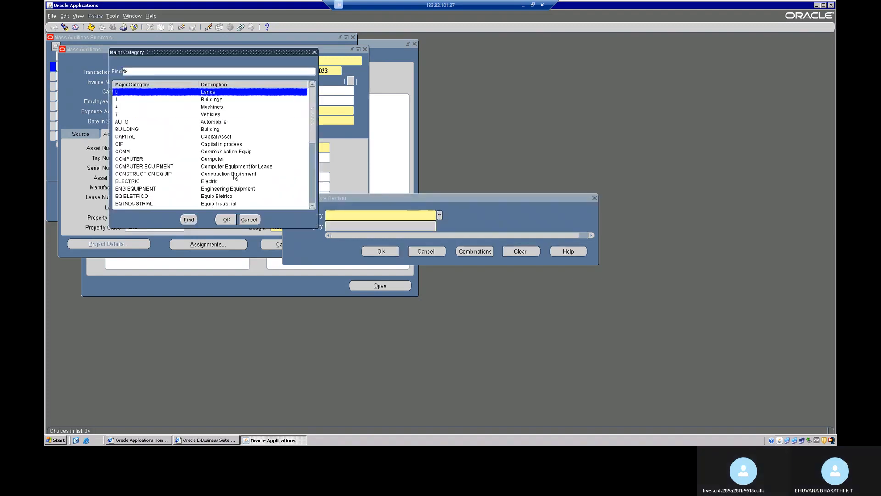
{"action": "left_click", "coordinate": [219, 160]}
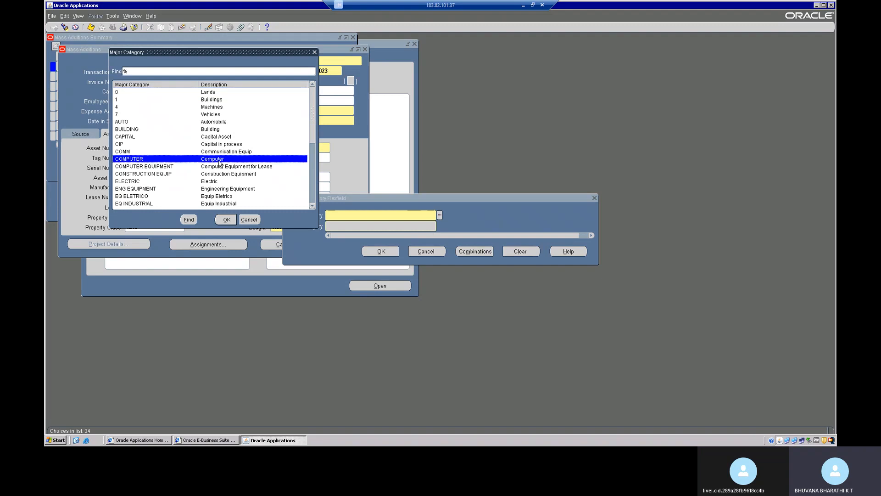
{"action": "left_click", "coordinate": [227, 220]}
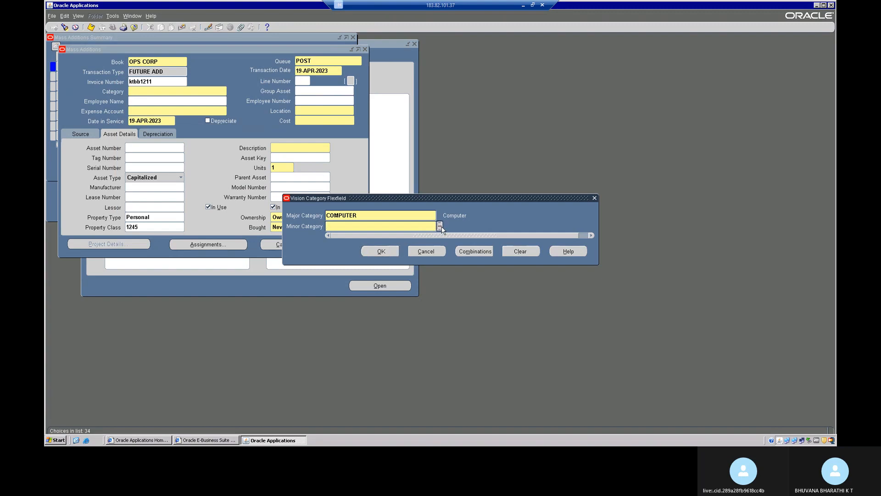
{"action": "left_click", "coordinate": [440, 225]}
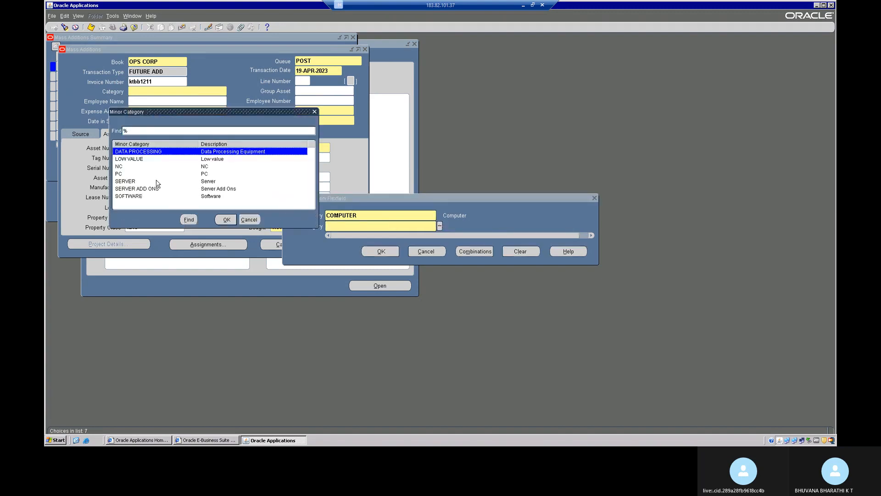
{"action": "left_click", "coordinate": [156, 182]}
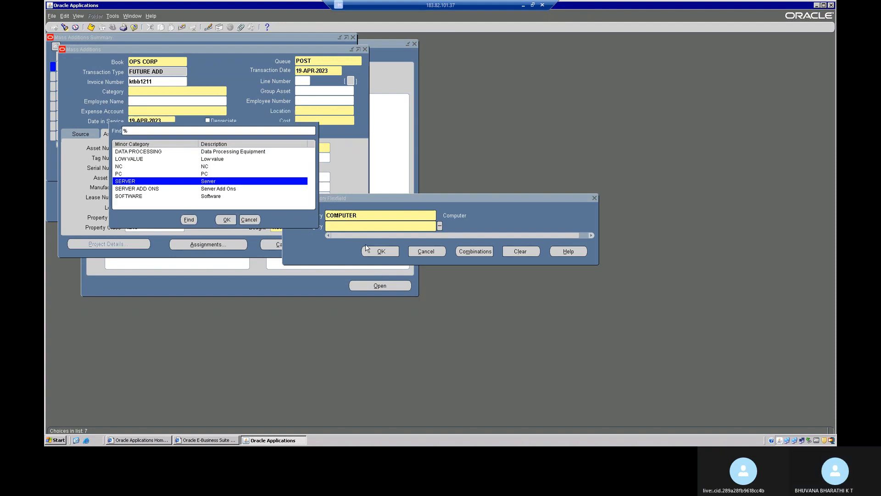
{"action": "left_click", "coordinate": [226, 219]}
{"action": "left_click", "coordinate": [380, 251]}
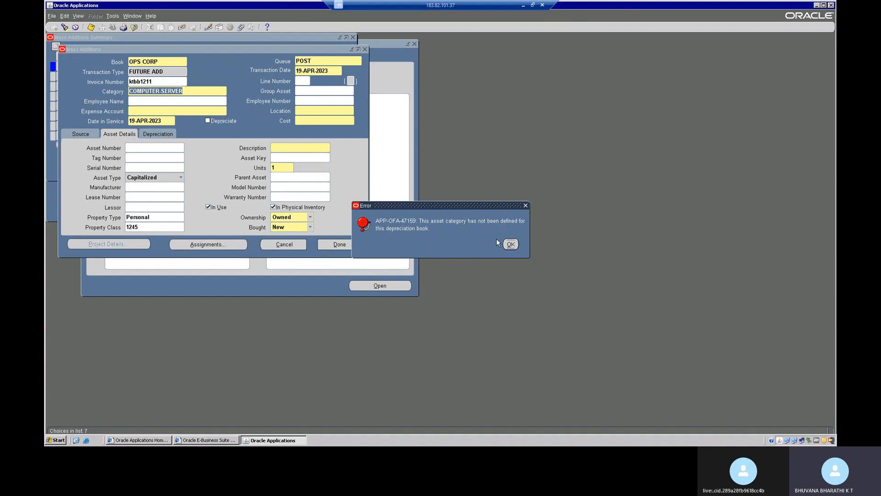
{"action": "left_click", "coordinate": [510, 245]}
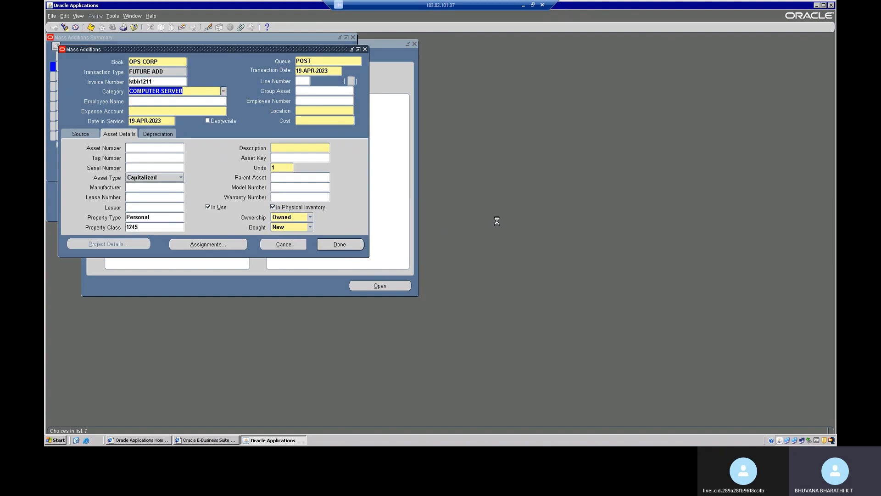
- Try to set the mass addition's Category to major category FURNITURE and minor category OFFICE instead
{"action": "left_click", "coordinate": [223, 91]}
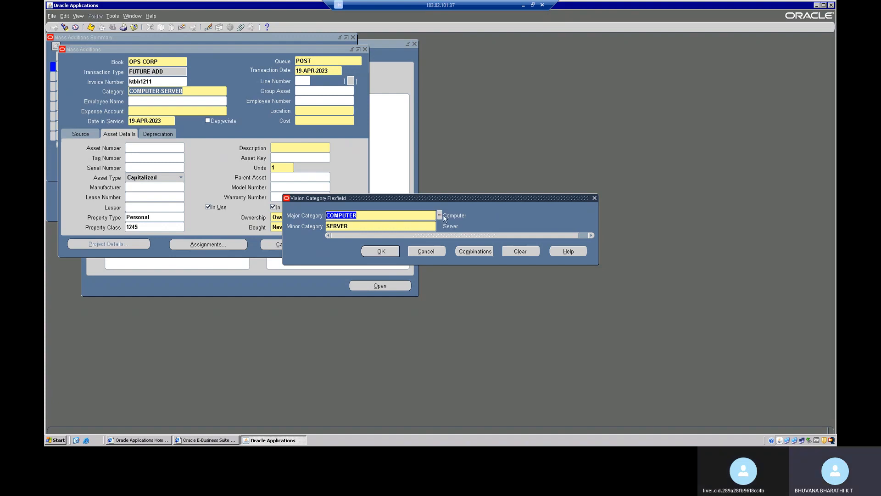
{"action": "left_click", "coordinate": [440, 215]}
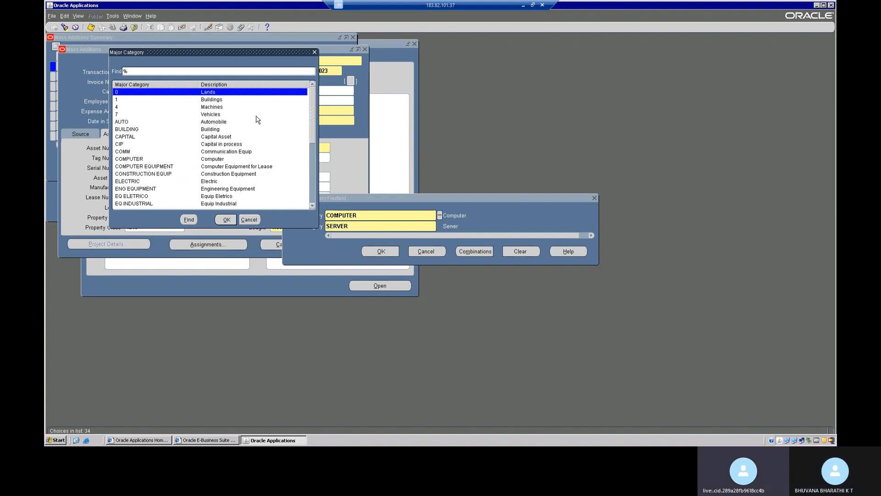
{"action": "scroll", "coordinate": [256, 120], "scroll_direction": "down", "scroll_amount": 1}
{"action": "scroll", "coordinate": [157, 185], "scroll_direction": "down", "scroll_amount": 1}
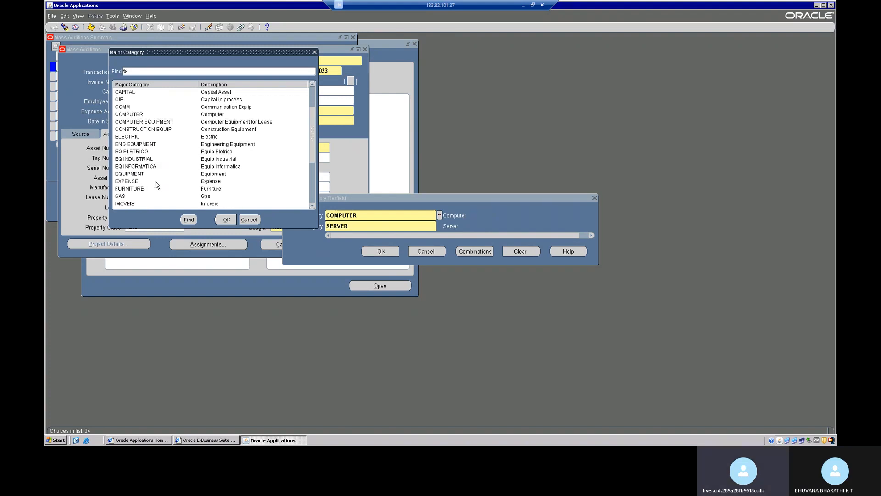
{"action": "scroll", "coordinate": [157, 185], "scroll_direction": "down", "scroll_amount": 1}
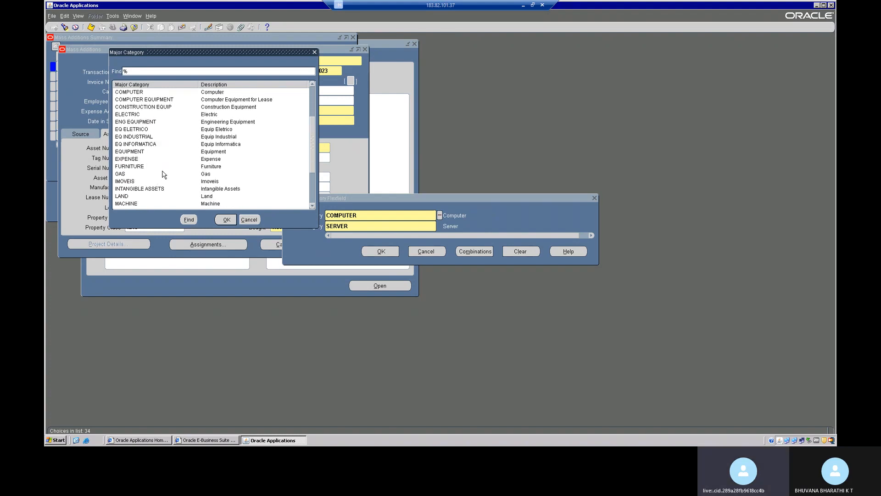
{"action": "left_click", "coordinate": [170, 168]}
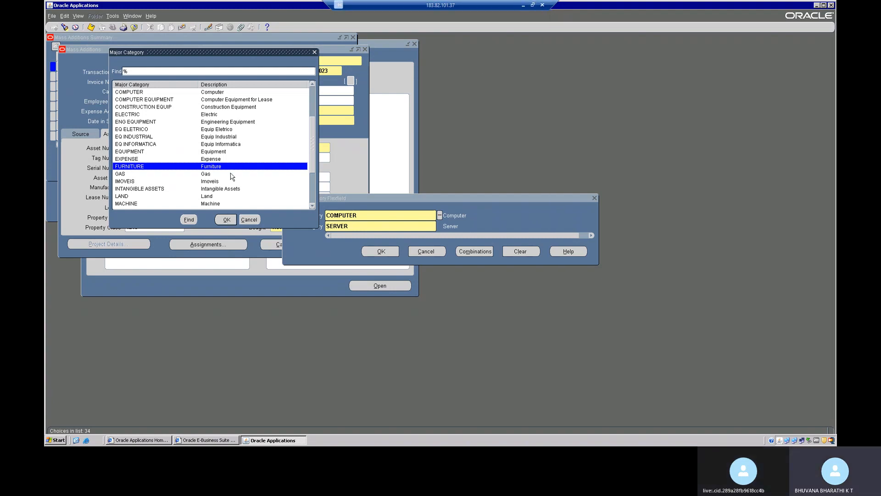
{"action": "left_click", "coordinate": [227, 220]}
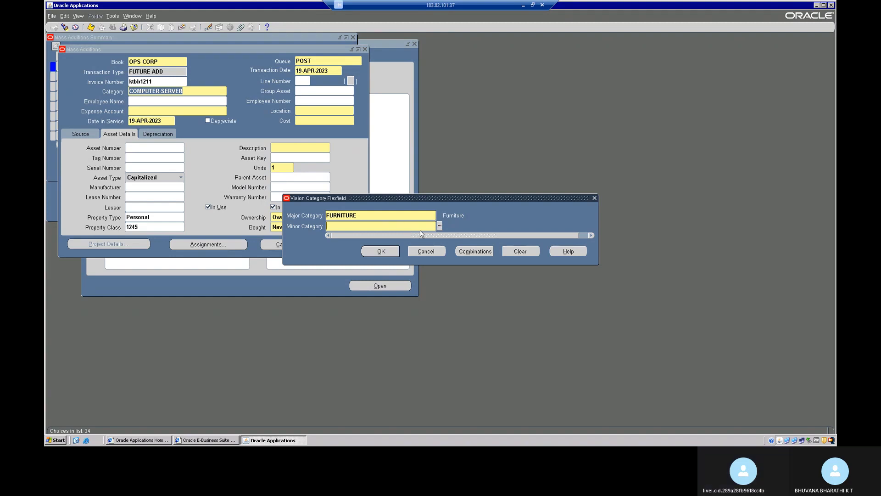
{"action": "left_click", "coordinate": [440, 227]}
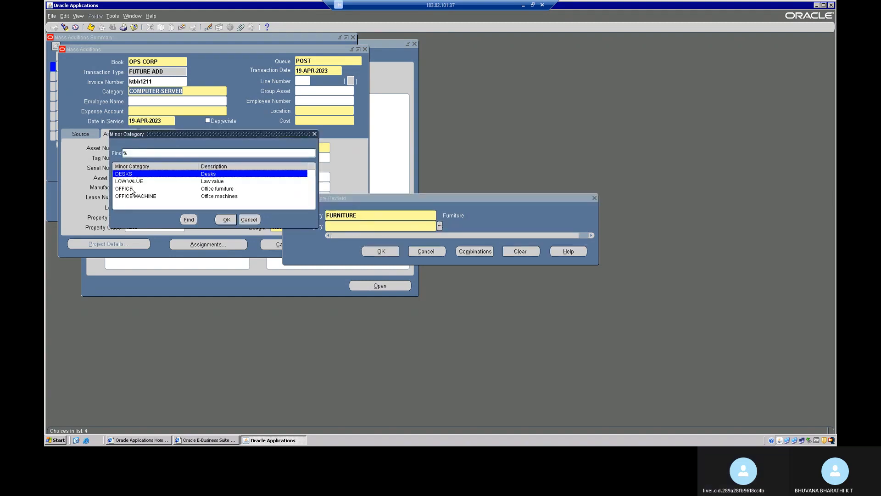
{"action": "left_click", "coordinate": [160, 190]}
{"action": "left_click", "coordinate": [225, 221]}
{"action": "left_click", "coordinate": [379, 252]}
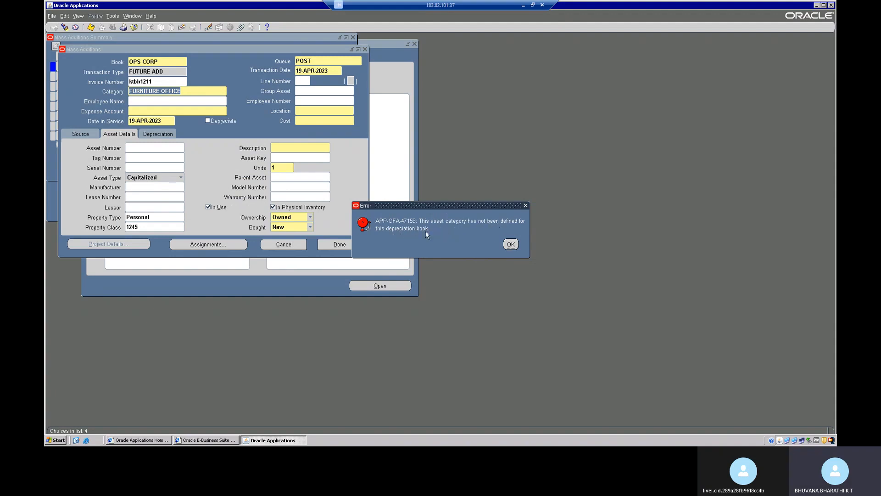
{"action": "left_click", "coordinate": [511, 244]}
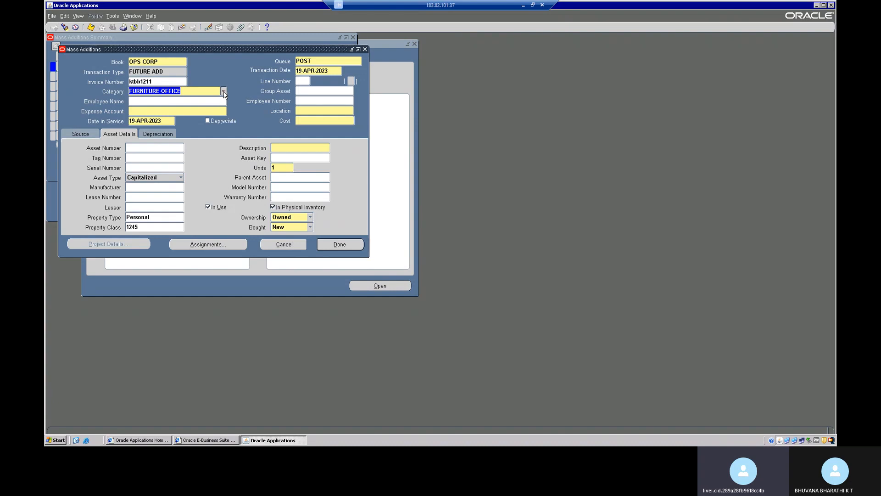
- Discard the pending changes to the ktbb1211 mass addition and close the Mass Additions Summary to return to the Navigator
{"action": "left_click", "coordinate": [365, 49]}
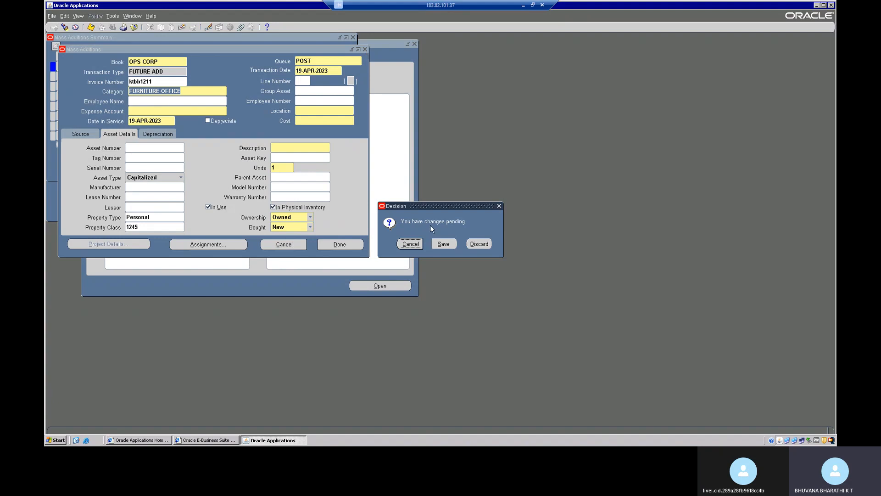
{"action": "left_click", "coordinate": [472, 244]}
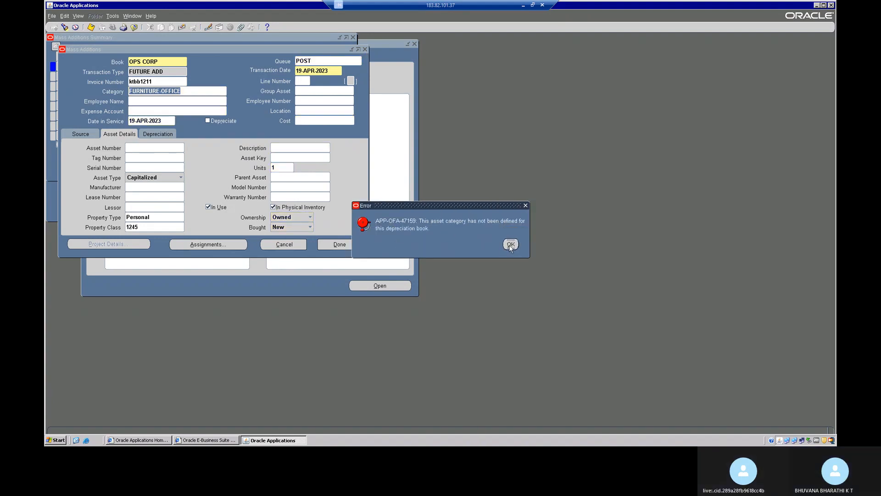
{"action": "left_click", "coordinate": [510, 244]}
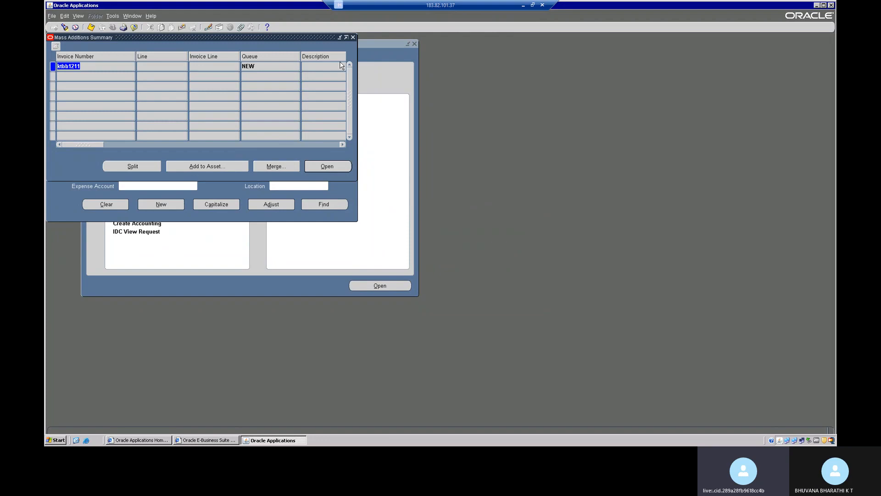
{"action": "left_click", "coordinate": [353, 37]}
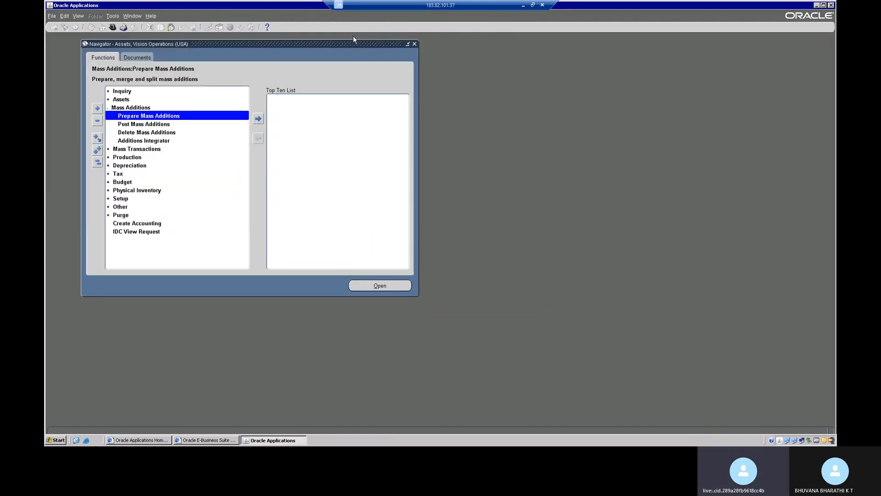
- Open the concurrent requests search and start submitting a new single request
{"action": "left_click", "coordinate": [78, 16]}
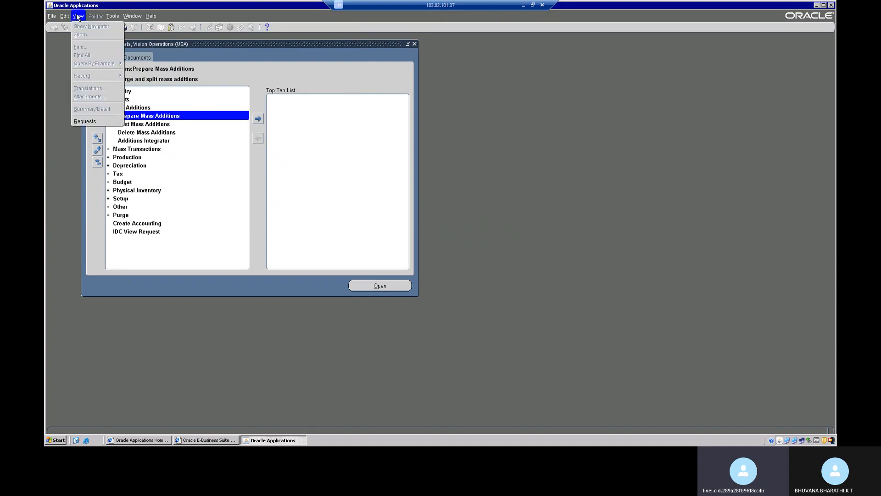
{"action": "left_click", "coordinate": [91, 122]}
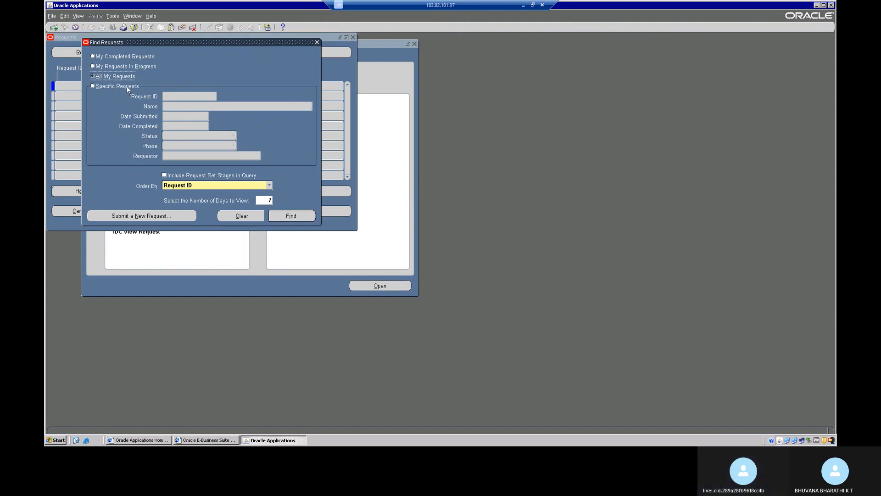
{"action": "left_click", "coordinate": [178, 99]}
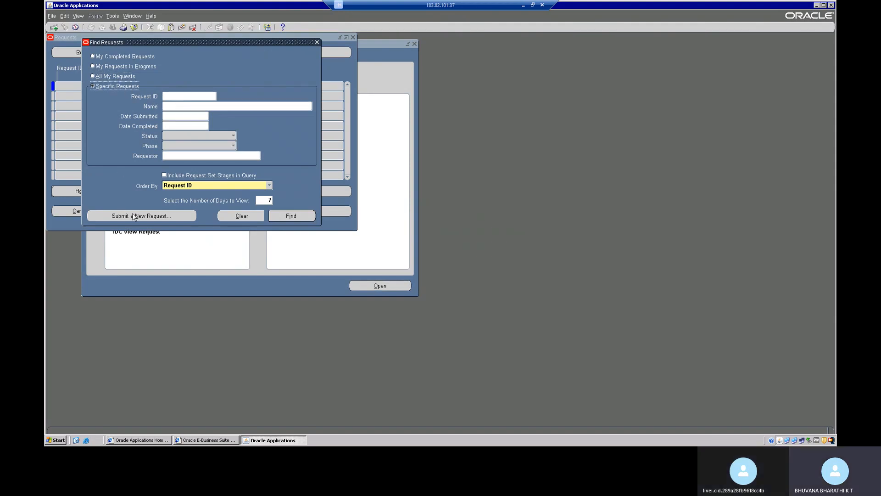
{"action": "left_click", "coordinate": [148, 217]}
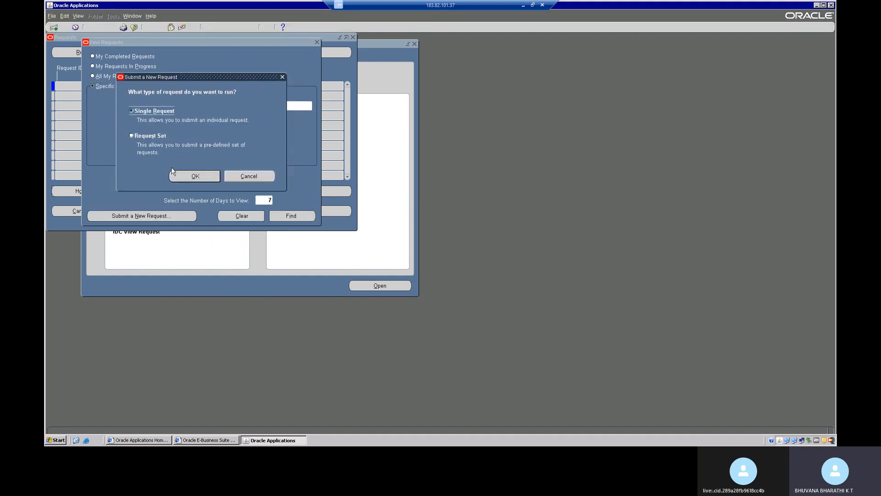
{"action": "left_click", "coordinate": [179, 177]}
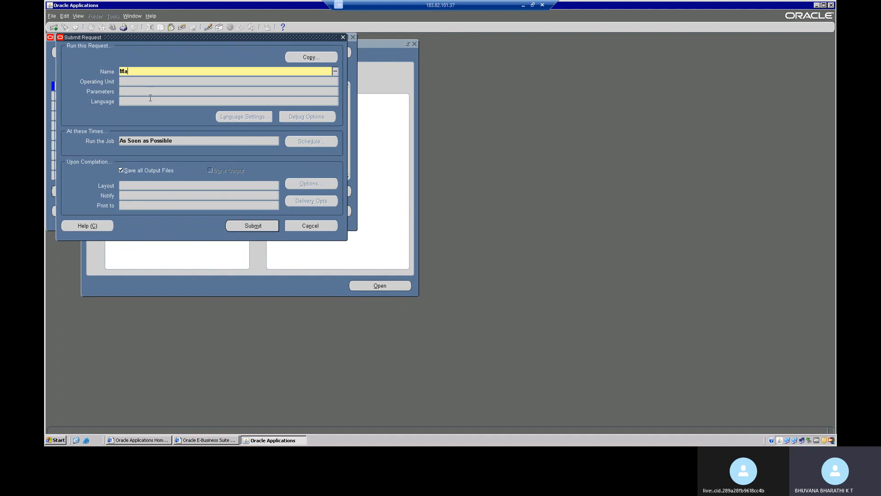
- Search the available request programs for Mass Addition, and search again for Create Mass
{"action": "type", "text": "ss Addition"}
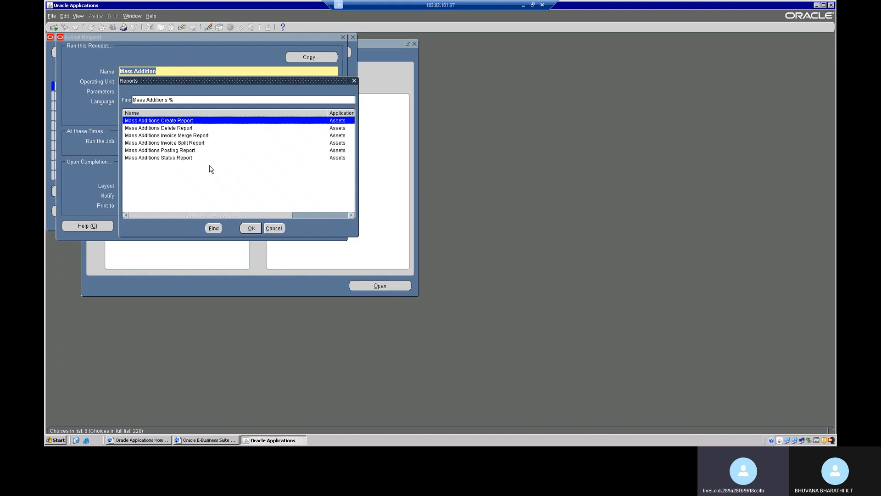
{"action": "left_click", "coordinate": [272, 230]}
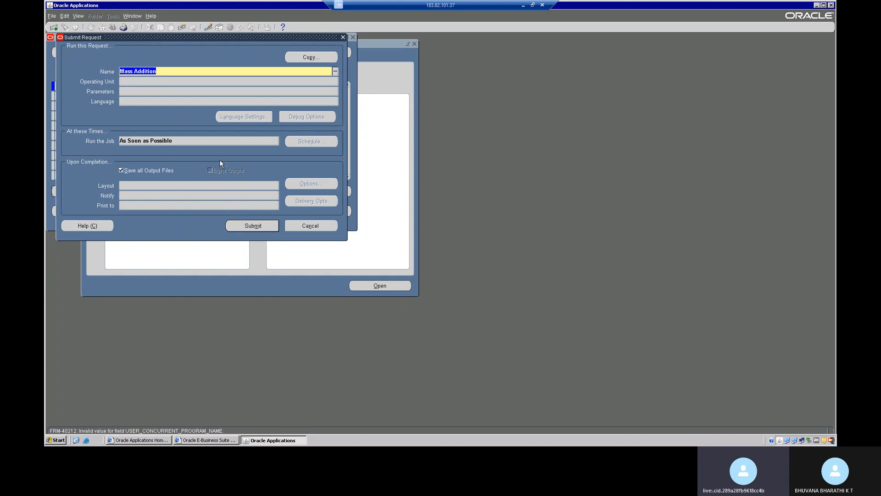
{"action": "type", "text": "C"}
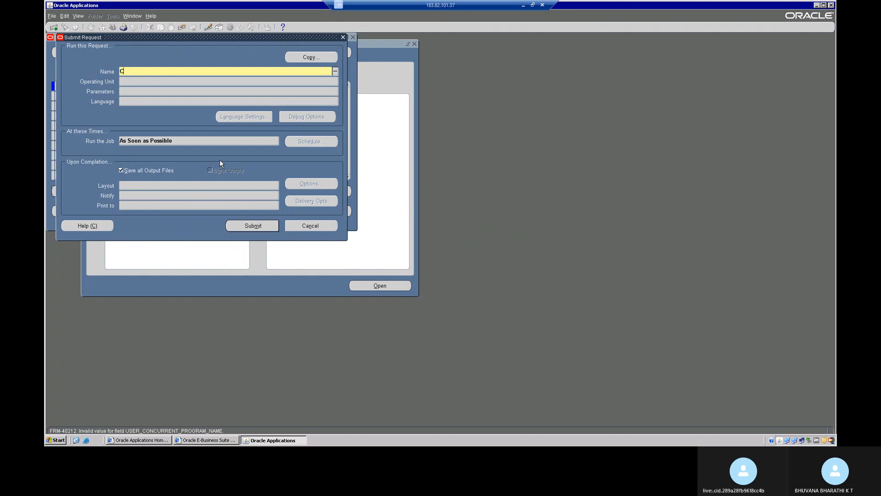
{"action": "type", "text": "reate Ma"}
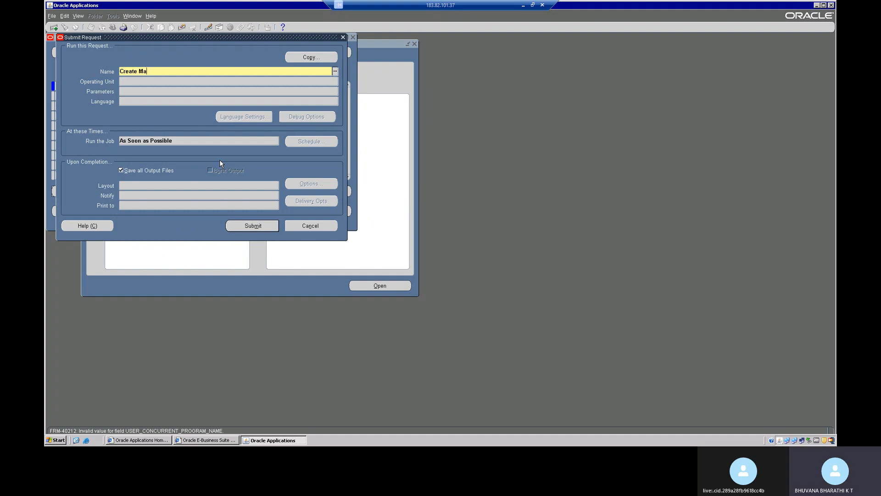
{"action": "type", "text": "ss"}
{"action": "key", "text": "Tab"}
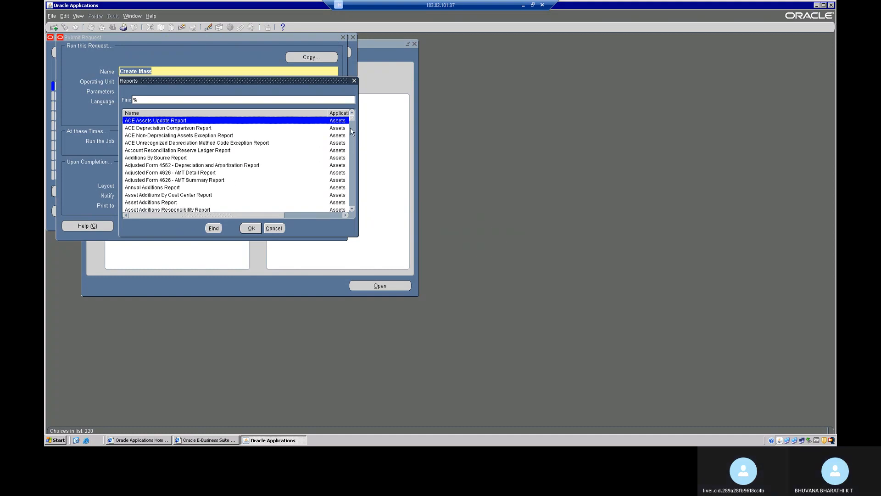
- Examine the full list of report names around the letters A to F for a program that creates mass additions
{"action": "mouse_move", "coordinate": [353, 120]}
{"action": "left_mouse_down"}
{"action": "mouse_move", "coordinate": [352, 171]}
{"action": "mouse_move", "coordinate": [351, 137]}
{"action": "left_mouse_up"}
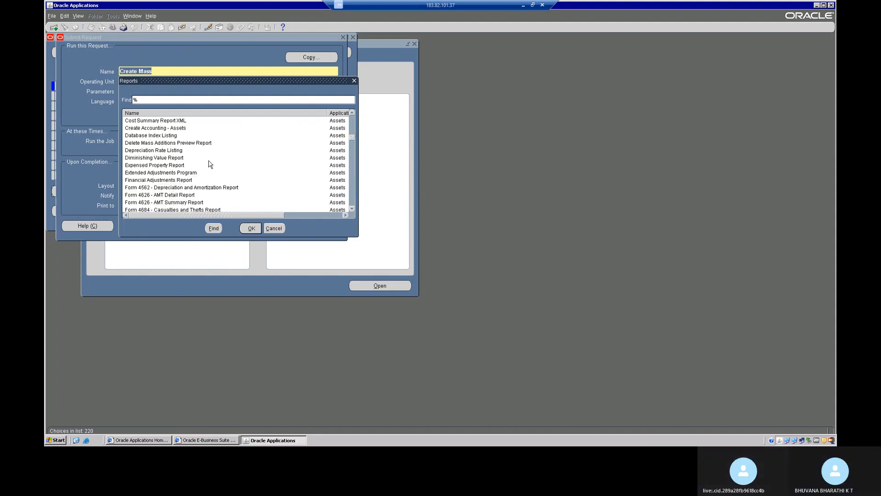
{"action": "scroll", "coordinate": [209, 163], "scroll_direction": "up", "scroll_amount": 2}
{"action": "scroll", "coordinate": [208, 160], "scroll_direction": "up", "scroll_amount": 6}
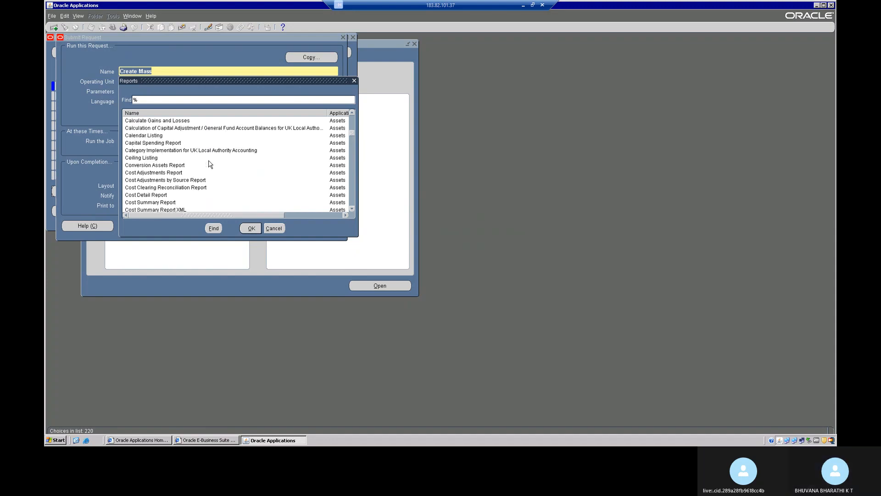
{"action": "scroll", "coordinate": [209, 161], "scroll_direction": "up", "scroll_amount": 1}
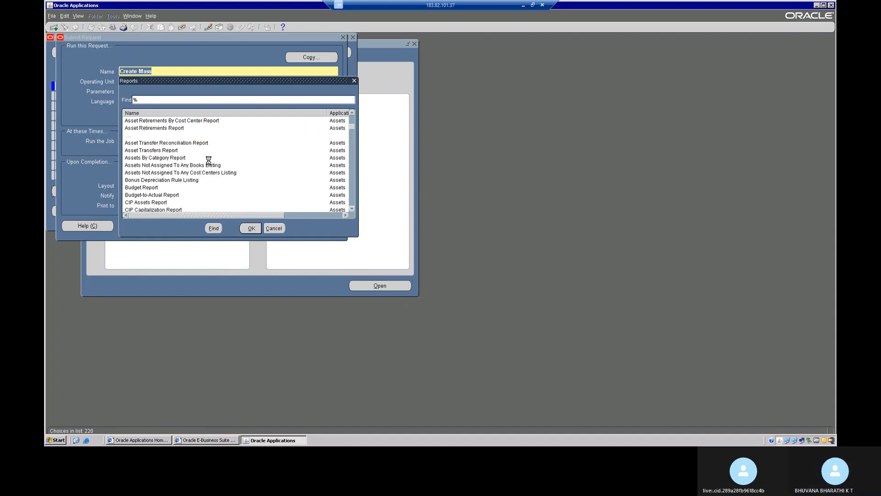
{"action": "scroll", "coordinate": [209, 160], "scroll_direction": "down", "scroll_amount": 1}
{"action": "scroll", "coordinate": [210, 164], "scroll_direction": "down", "scroll_amount": 4}
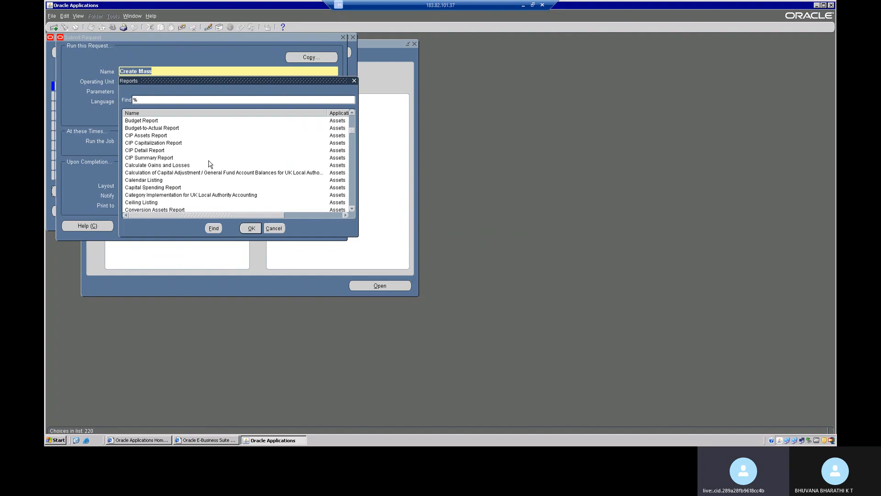
{"action": "scroll", "coordinate": [210, 163], "scroll_direction": "down", "scroll_amount": 3}
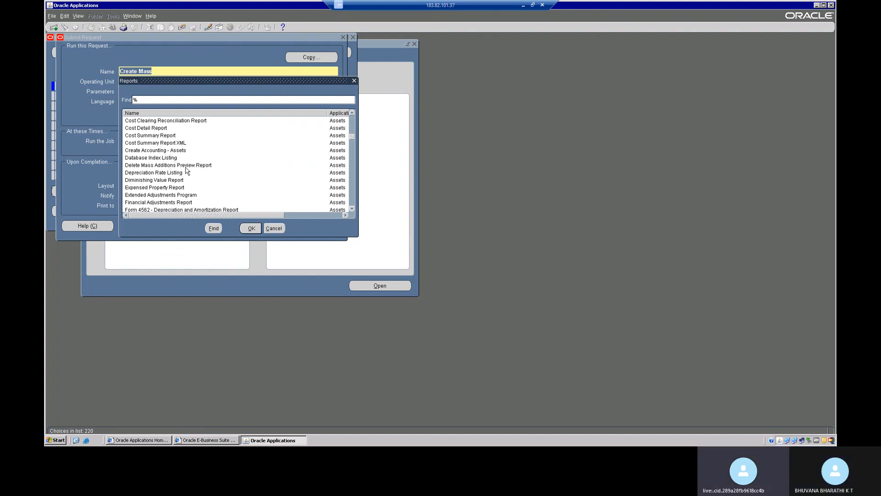
{"action": "scroll", "coordinate": [197, 170], "scroll_direction": "up", "scroll_amount": 1}
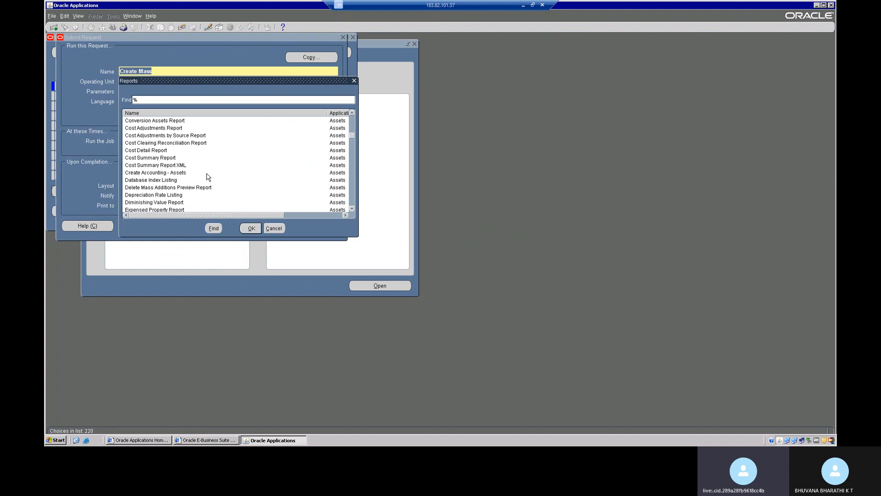
- Dismiss the program list, cancel the new request and close the request search to return to the Navigator
{"action": "left_click", "coordinate": [273, 229]}
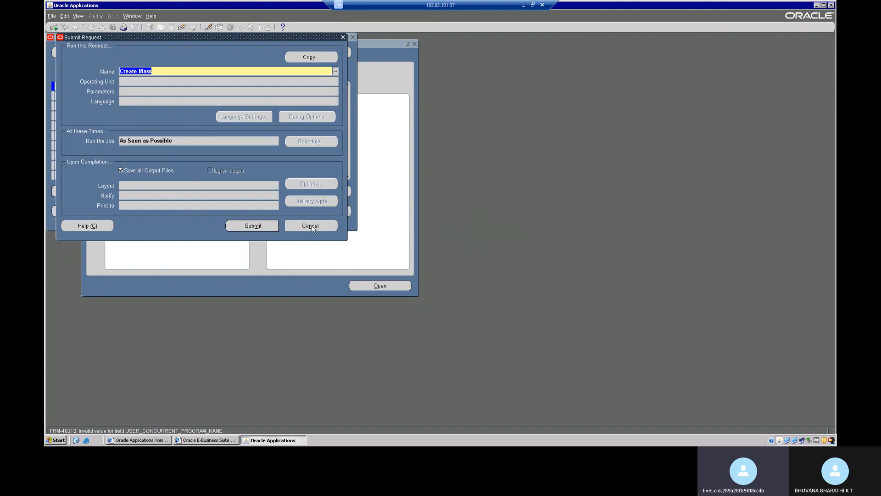
{"action": "left_click", "coordinate": [311, 227]}
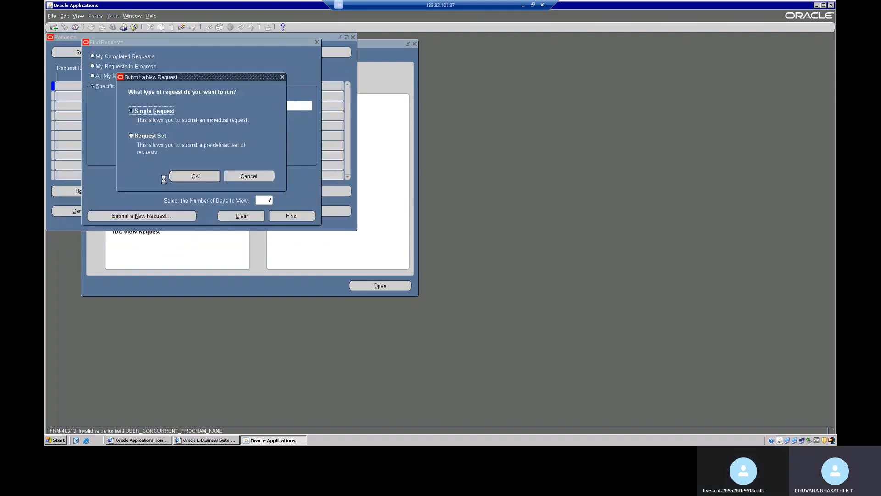
{"action": "left_click", "coordinate": [250, 175]}
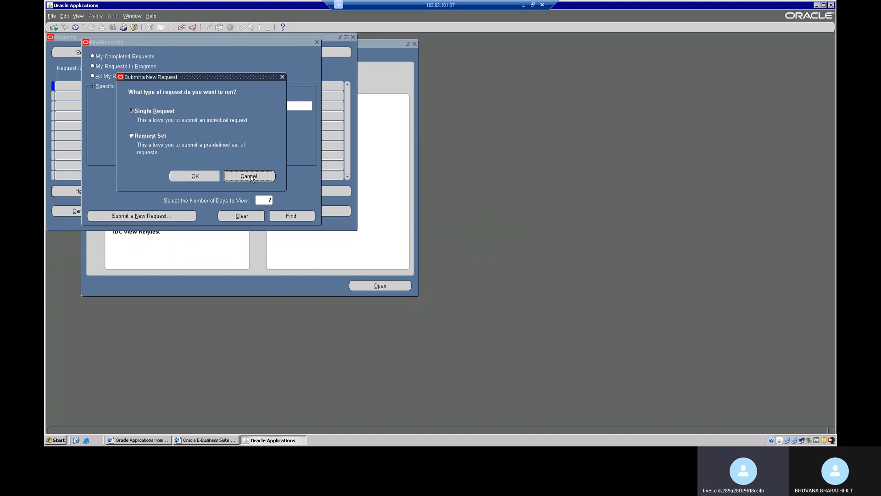
{"action": "left_click", "coordinate": [318, 42]}
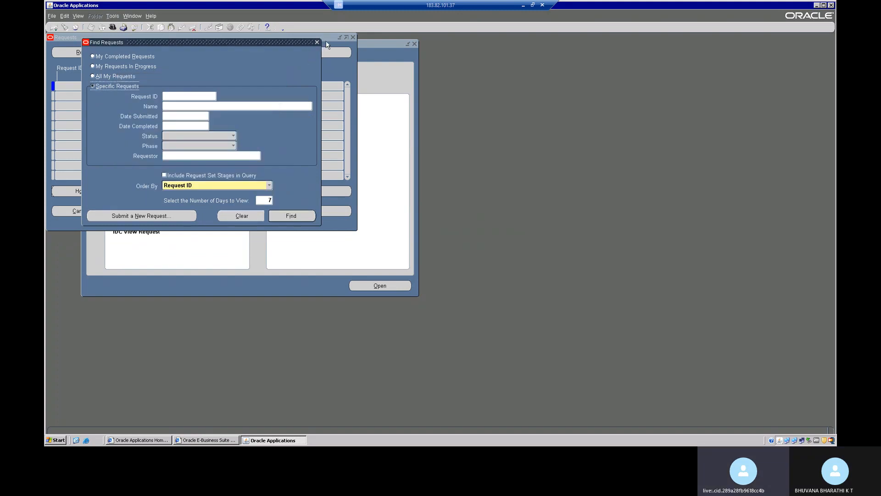
- Open the Post Mass Additions request set, look over its program columns, and close it without saving
{"action": "left_click", "coordinate": [150, 125]}
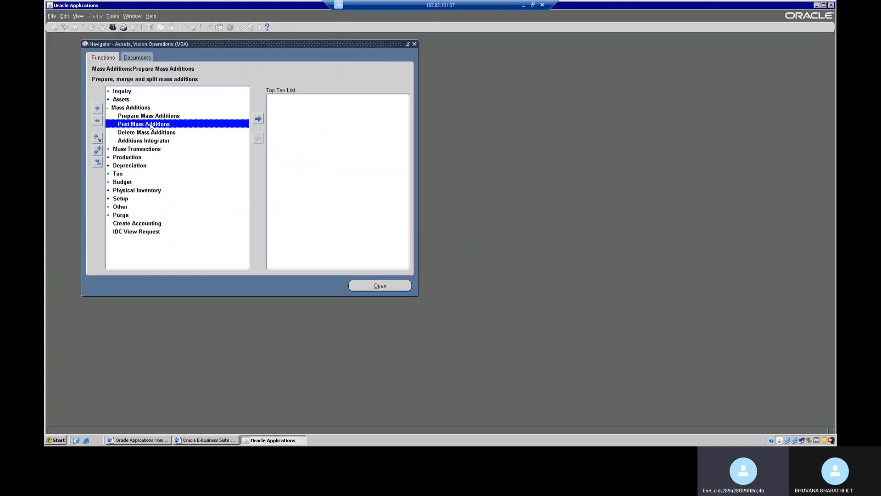
{"action": "double_click", "coordinate": [150, 124]}
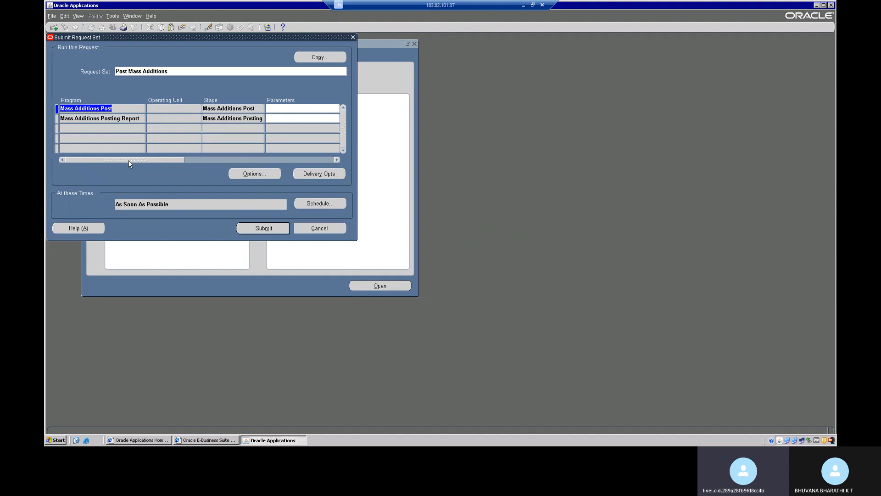
{"action": "left_click_drag", "start_coordinate": [129, 162], "coordinate": [183, 160]}
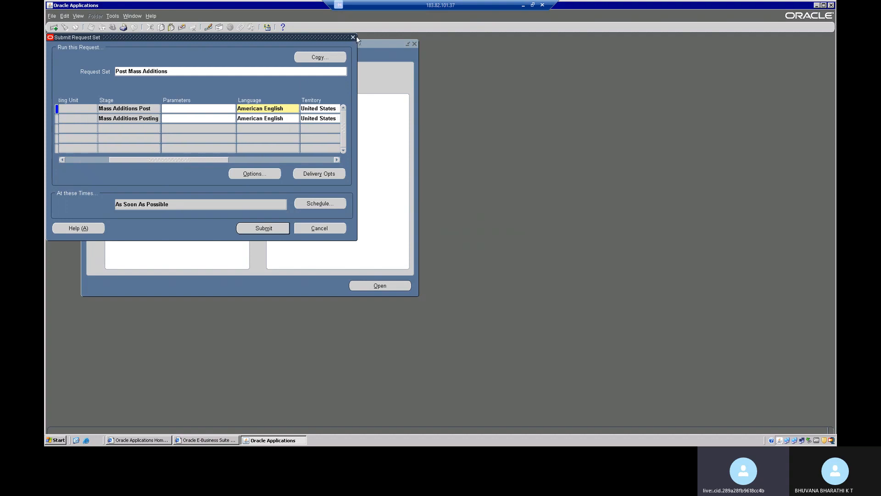
{"action": "left_click", "coordinate": [351, 36]}
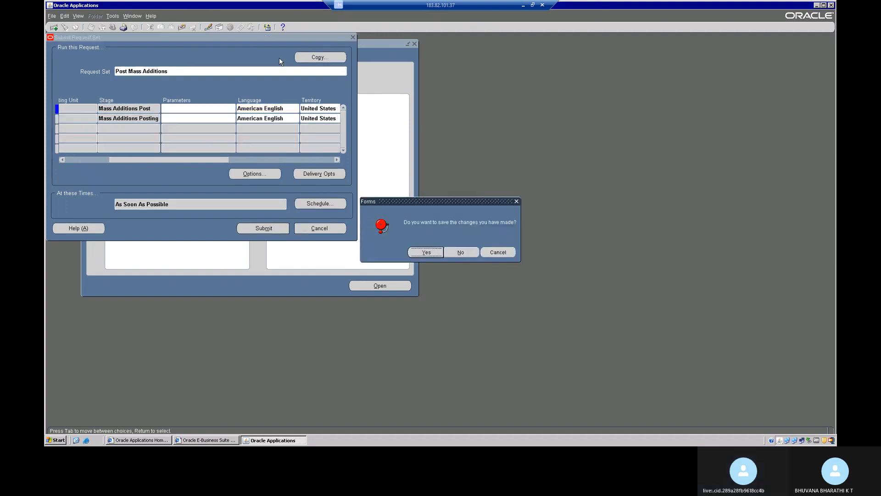
{"action": "left_click", "coordinate": [469, 252]}
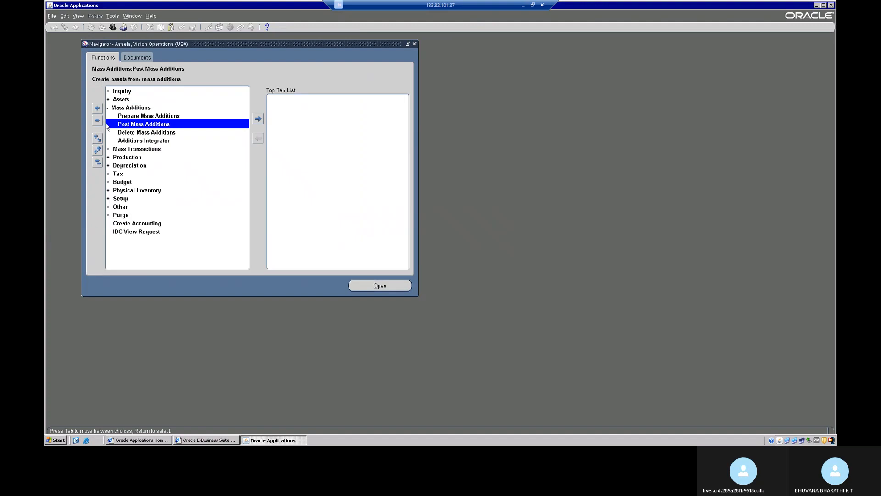
- Open Prepare Mass Additions and find invoice number ktbb1211 in book OPS CORP
{"action": "double_click", "coordinate": [124, 116]}
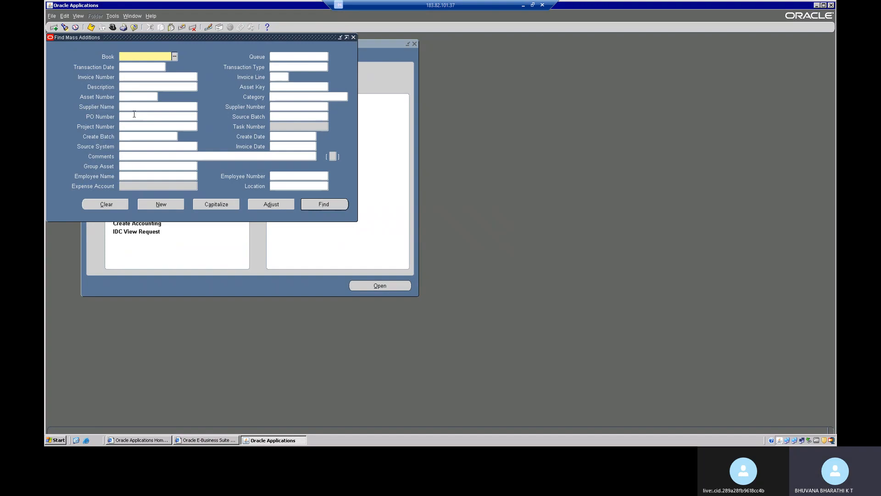
{"action": "type", "text": "OPS CORP"}
{"action": "key", "text": "Tab"}
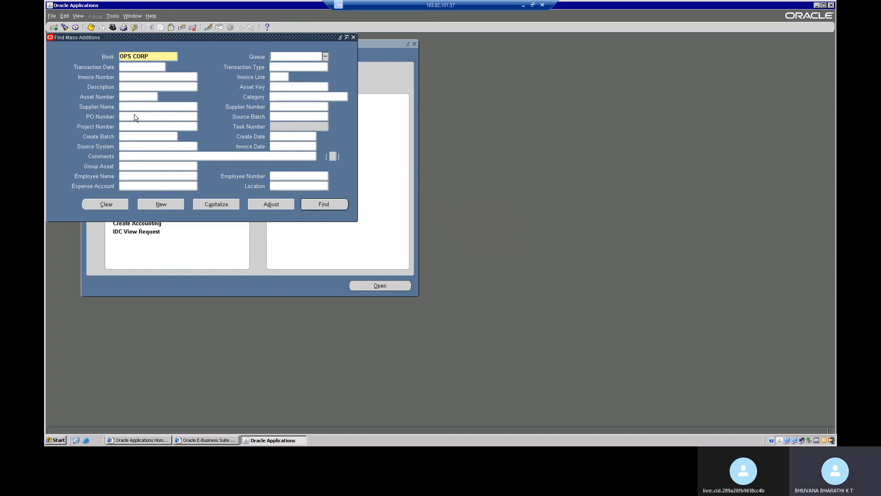
{"action": "left_click", "coordinate": [137, 76]}
{"action": "type", "text": "ktbb1211"}
{"action": "left_click", "coordinate": [329, 204]}
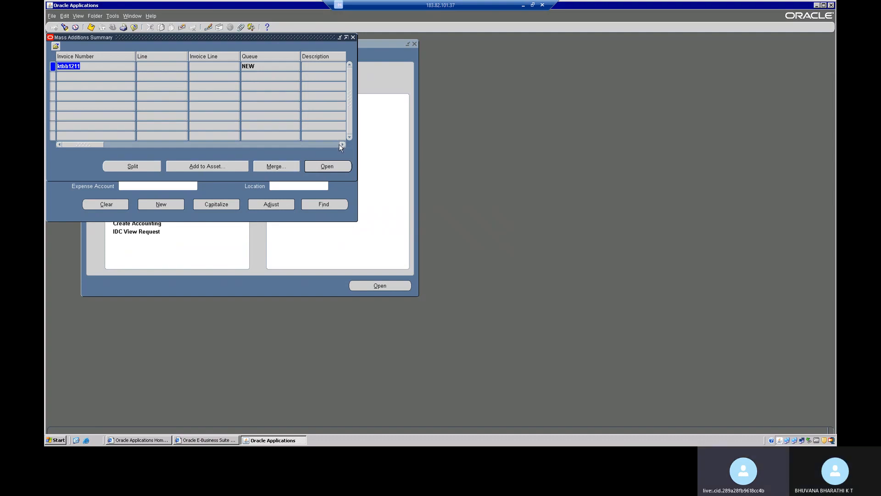
- Open the Add to Asset form for the ktbb1211 line, review its columns, and close it without adding anything
{"action": "left_click", "coordinate": [219, 167]}
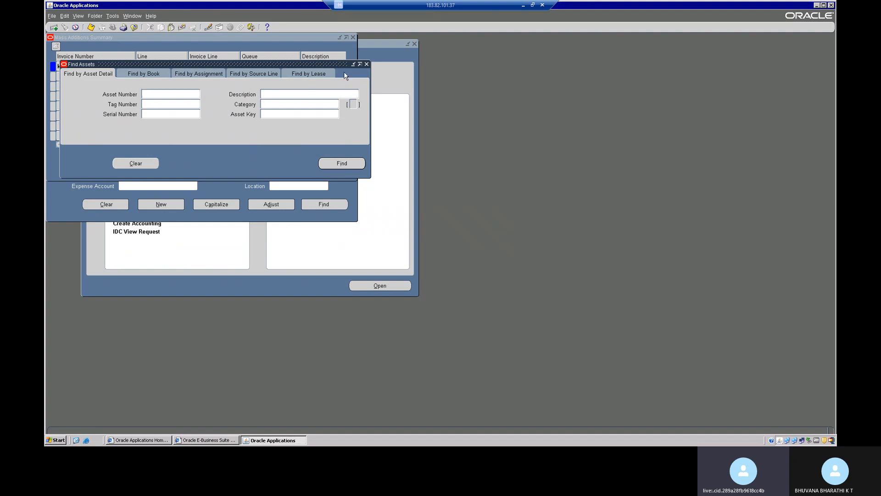
{"action": "left_click", "coordinate": [367, 65]}
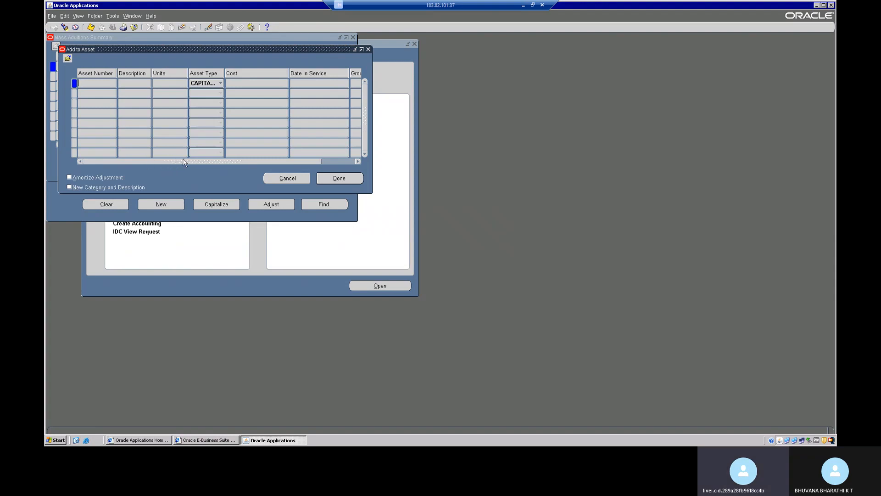
{"action": "left_click", "coordinate": [358, 162]}
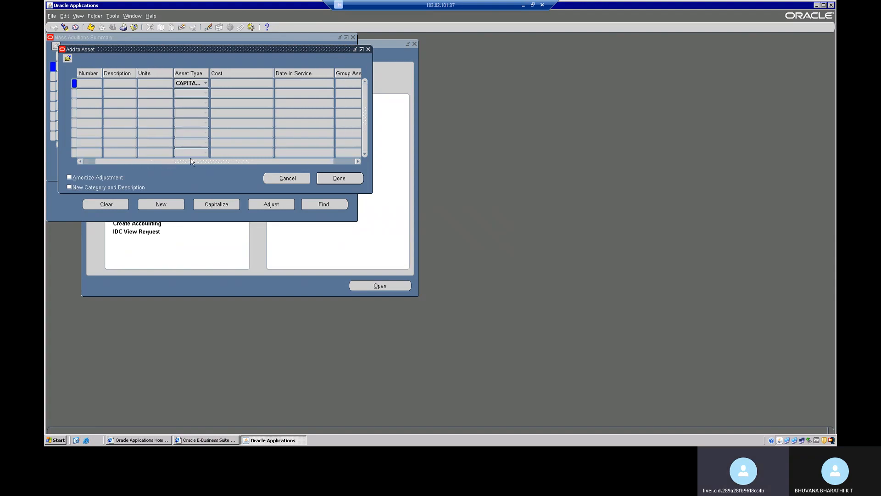
{"action": "left_click", "coordinate": [368, 50]}
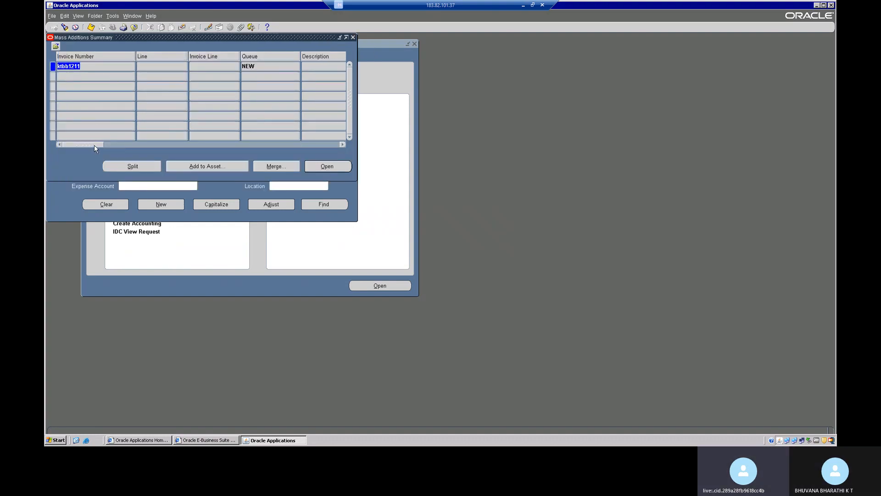
- Open the ktbb1211 mass addition's details and set its Queue to Post
{"action": "left_click_drag", "start_coordinate": [95, 144], "coordinate": [182, 147]}
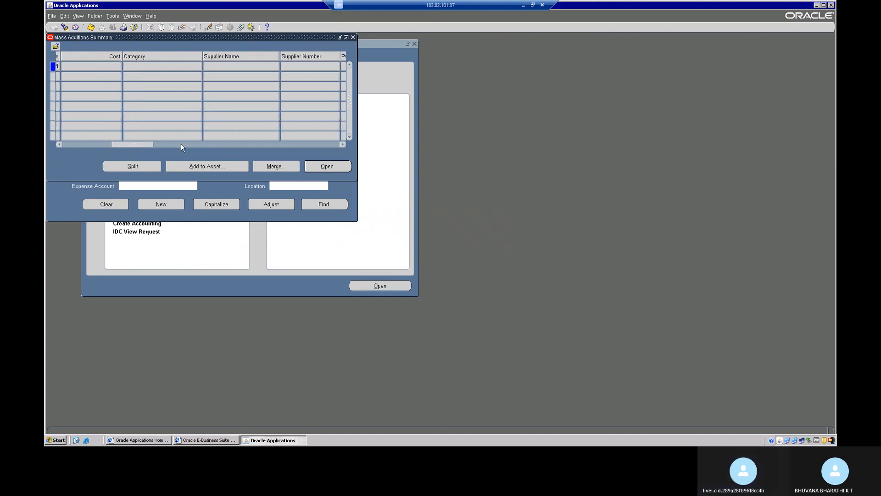
{"action": "left_click", "coordinate": [327, 166]}
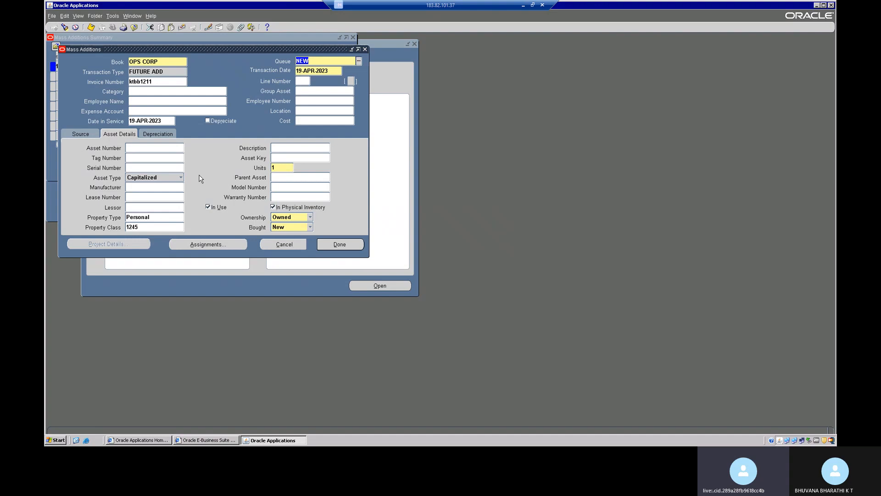
{"action": "left_click", "coordinate": [359, 61]}
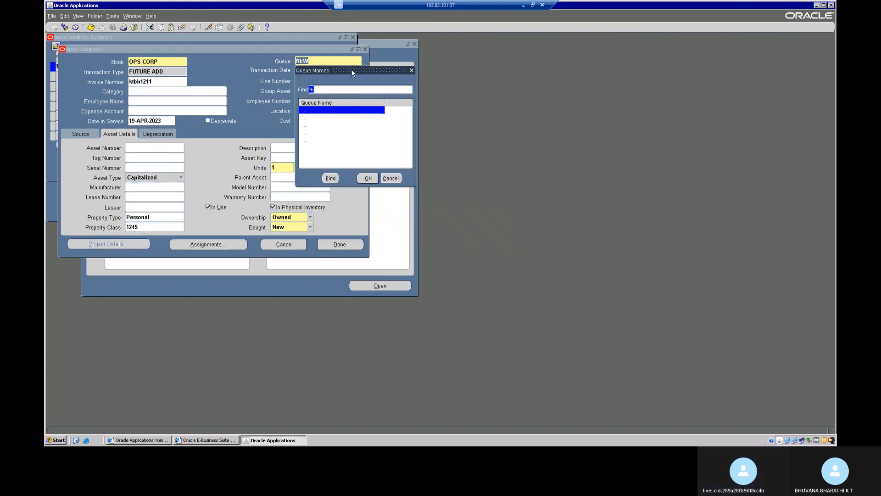
{"action": "left_click", "coordinate": [358, 140]}
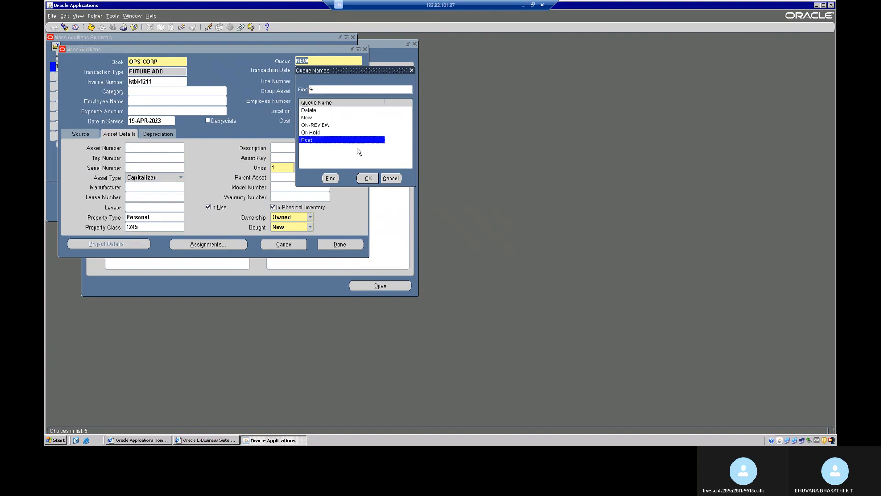
{"action": "left_click", "coordinate": [368, 179]}
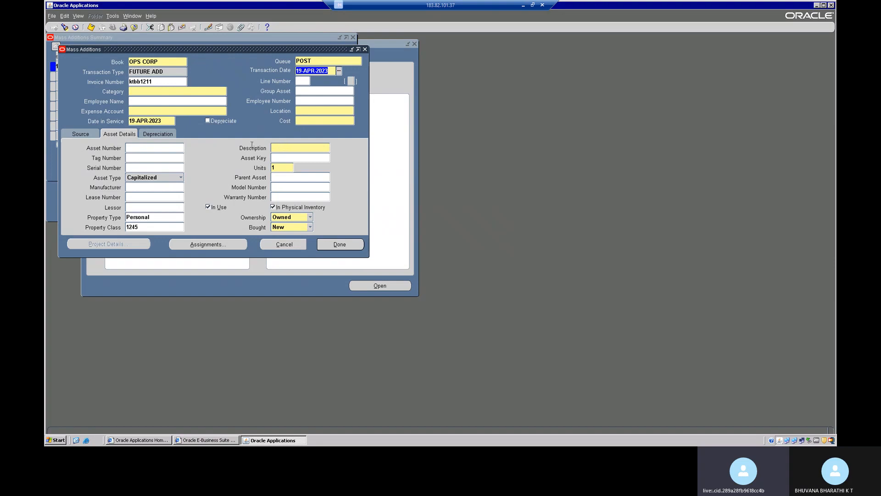
- Open the Expense Account segments and set Department to 000 and Account to 6505, Depreciation Expense - Computers
{"action": "left_click", "coordinate": [188, 112]}
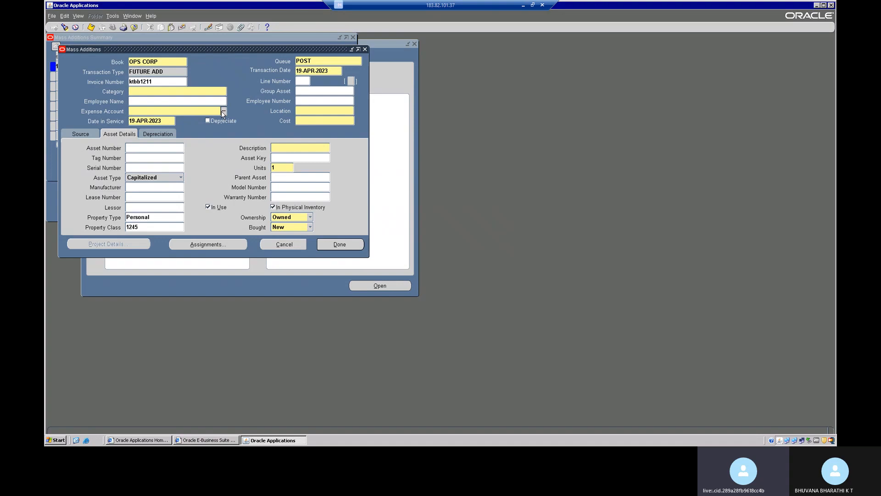
{"action": "left_click", "coordinate": [223, 113]}
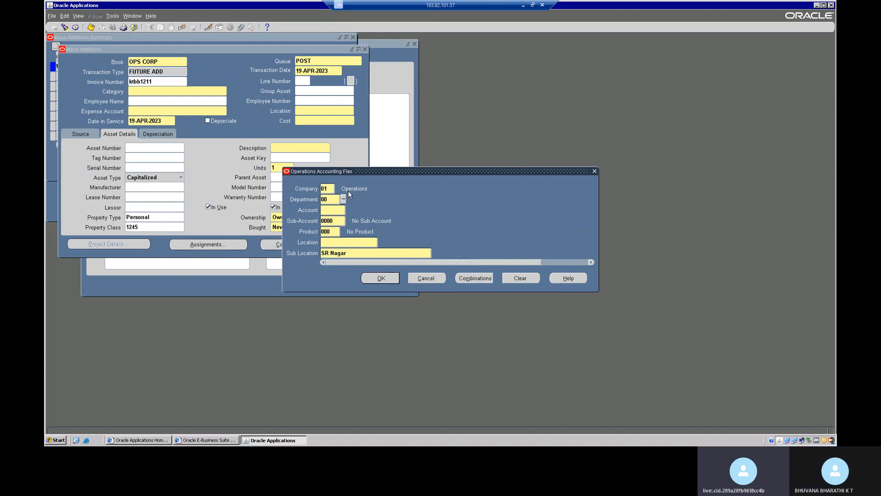
{"action": "type", "text": "0"}
{"action": "key", "text": "Tab"}
{"action": "left_click", "coordinate": [349, 209]}
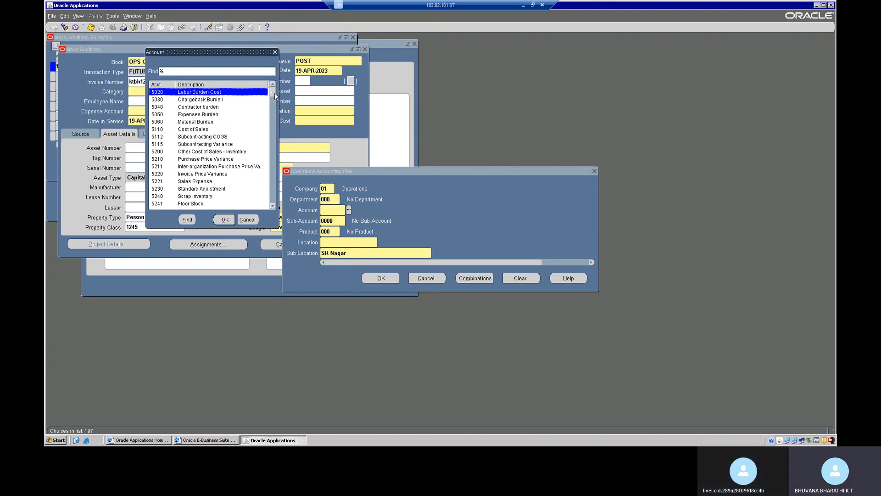
{"action": "left_click_drag", "start_coordinate": [275, 92], "coordinate": [274, 117]}
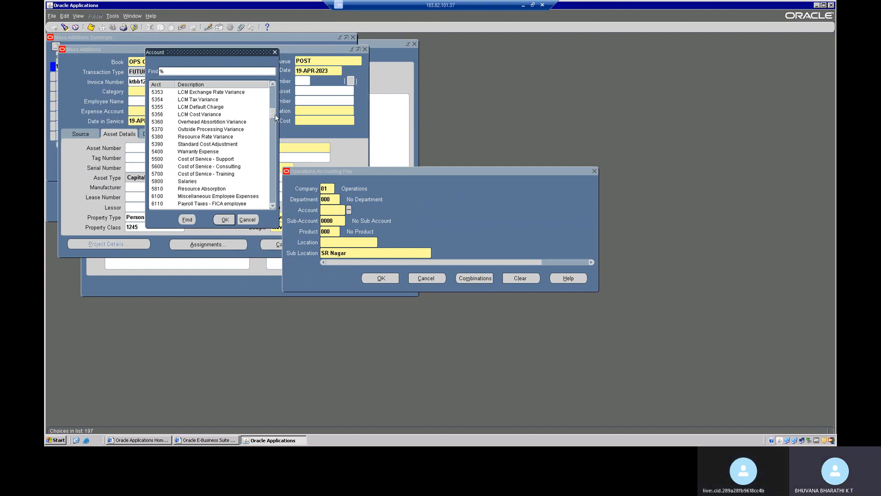
{"action": "left_click_drag", "start_coordinate": [275, 117], "coordinate": [278, 134]}
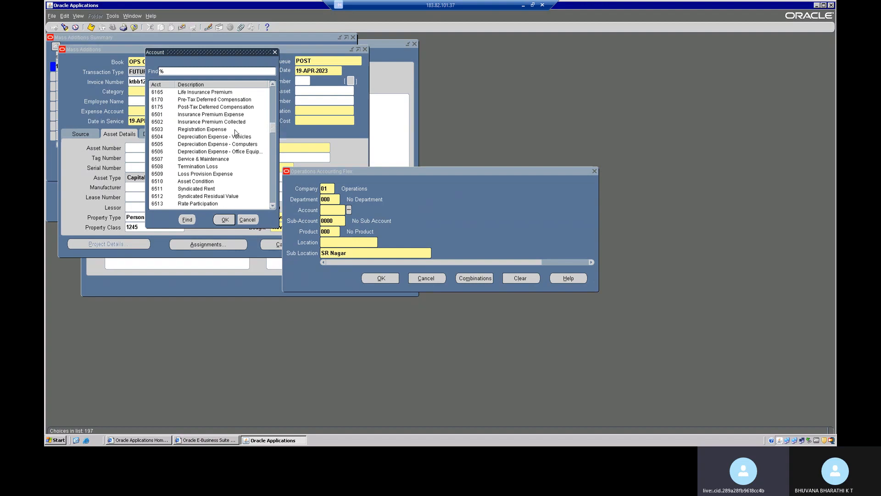
{"action": "left_click", "coordinate": [221, 144]}
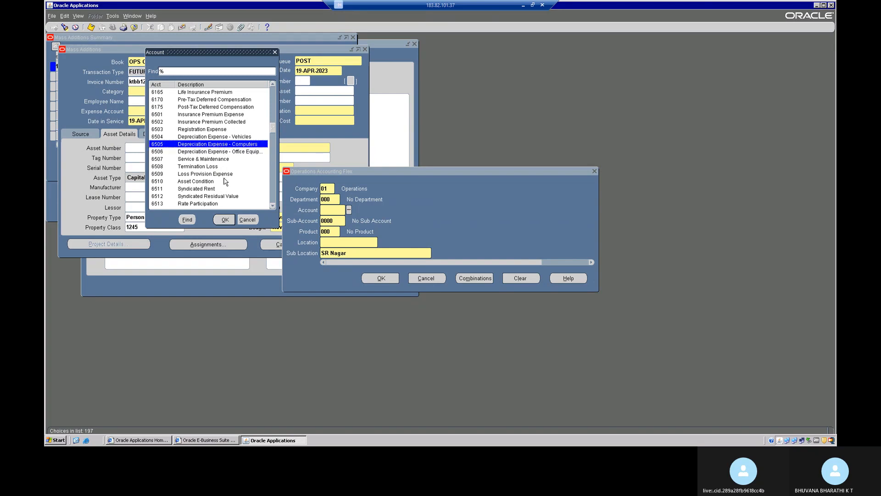
{"action": "left_click", "coordinate": [219, 222]}
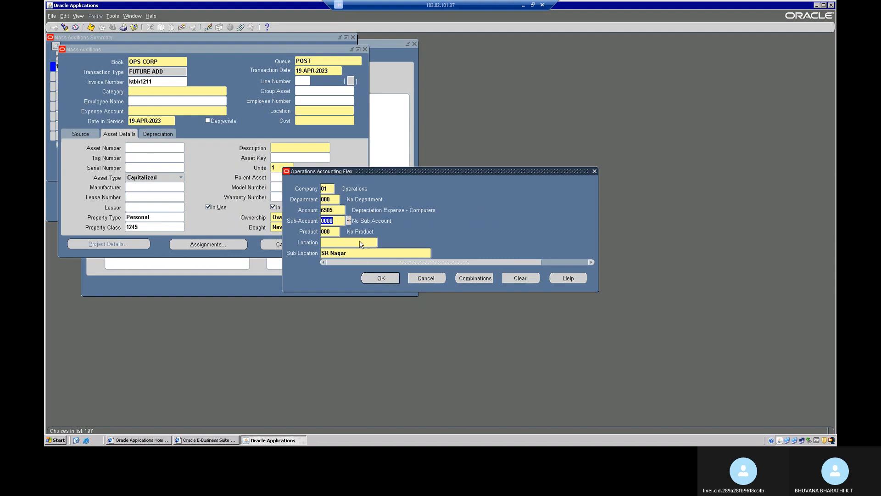
- Set the expense account's Location segment to Chennai and try to accept the account combination
{"action": "left_click", "coordinate": [374, 243]}
{"action": "left_click", "coordinate": [381, 242]}
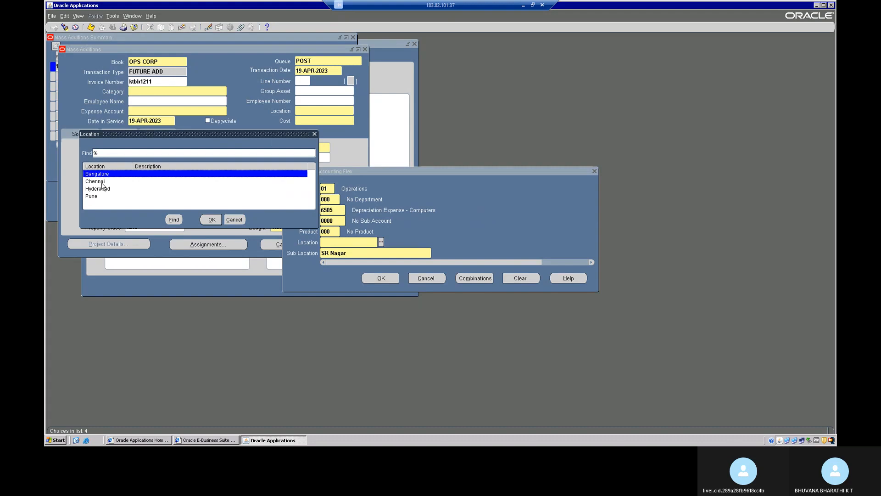
{"action": "left_click", "coordinate": [102, 182]}
{"action": "left_click", "coordinate": [212, 220]}
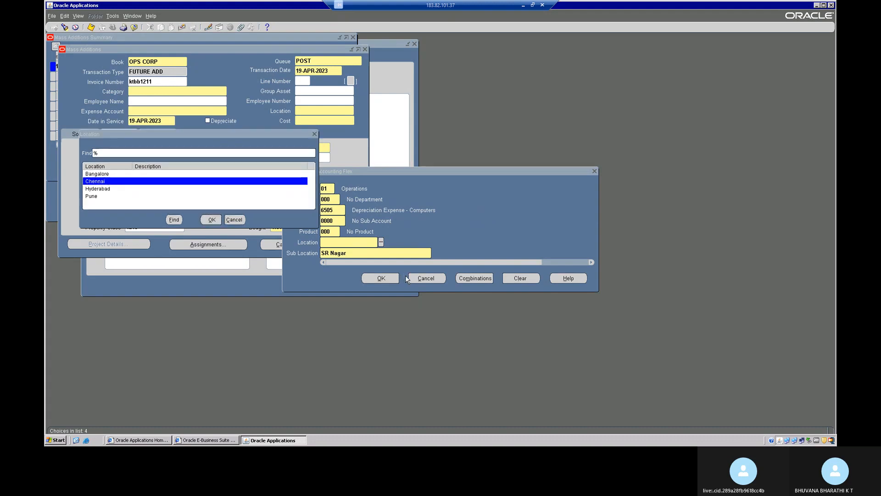
{"action": "left_click", "coordinate": [390, 278]}
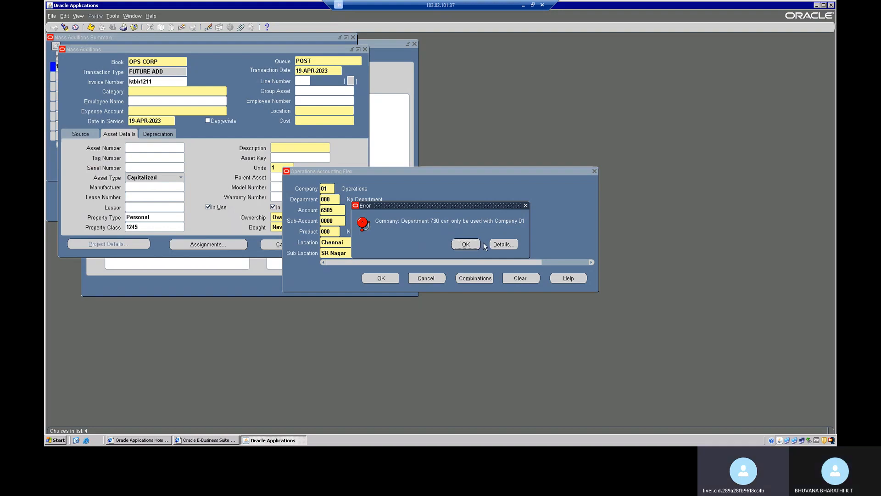
{"action": "left_click", "coordinate": [497, 243]}
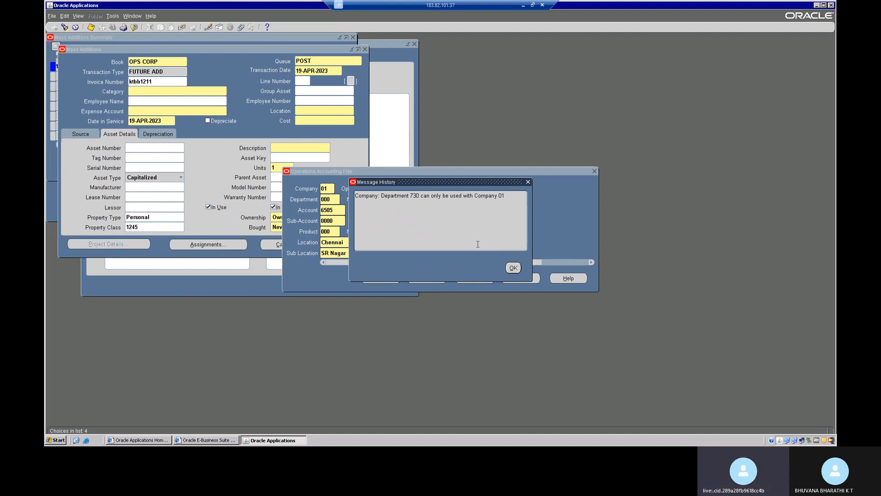
{"action": "left_click", "coordinate": [513, 268]}
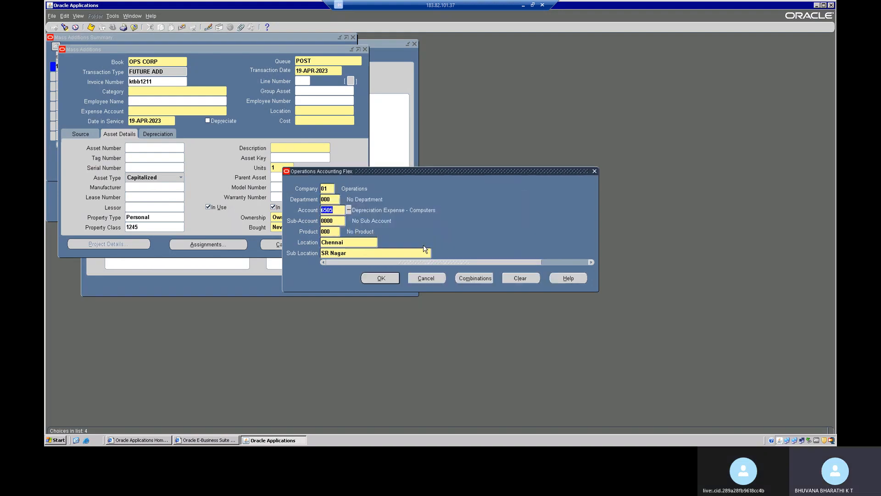
- Set the expense account's Company segment to 02 and try to accept the combination
{"action": "left_click", "coordinate": [327, 189]}
{"action": "type", "text": "02"}
{"action": "key", "text": "Tab"}
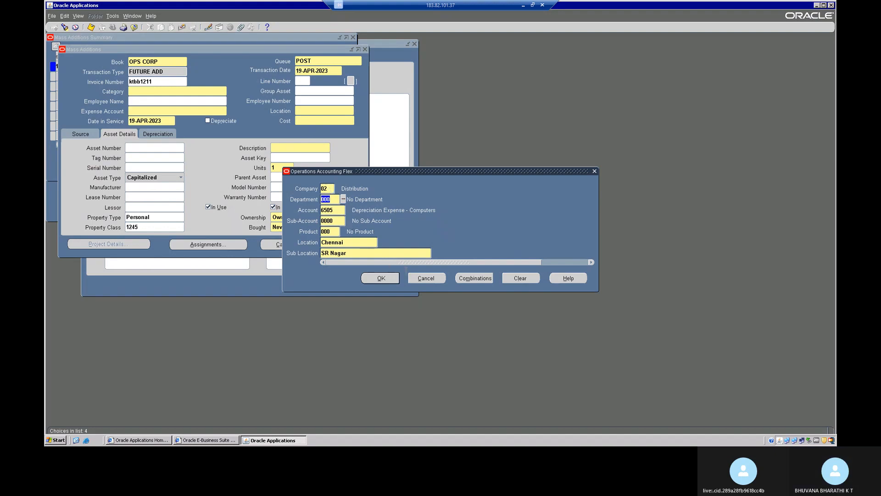
{"action": "left_click", "coordinate": [381, 278]}
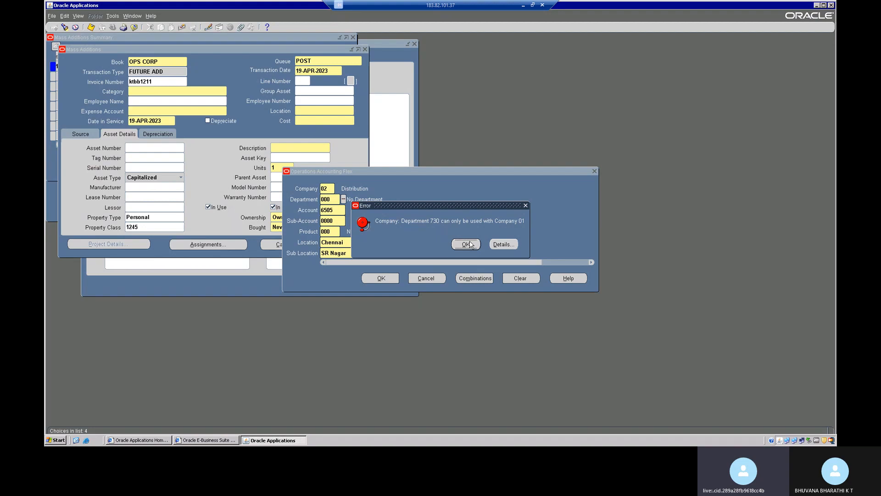
{"action": "key", "text": "Return"}
- Change the expense account's Company segment to 03 and try to accept the combination again
{"action": "double_click", "coordinate": [327, 188]}
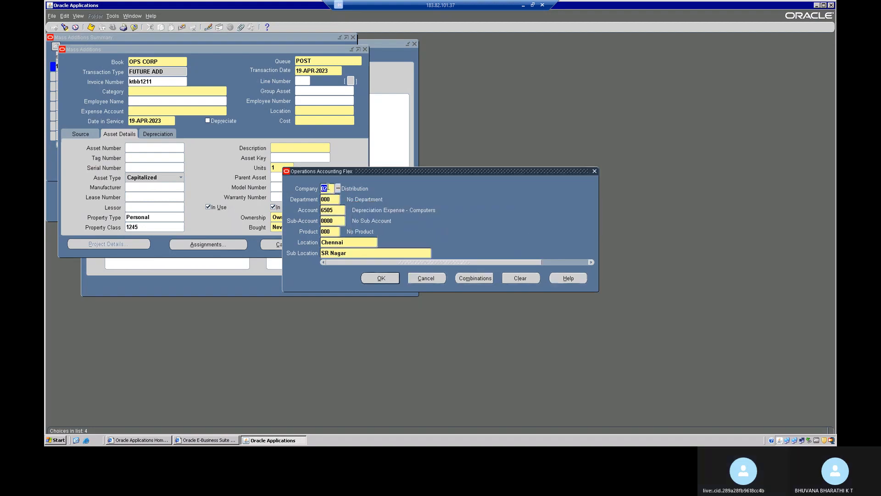
{"action": "type", "text": "03"}
{"action": "key", "text": "Tab"}
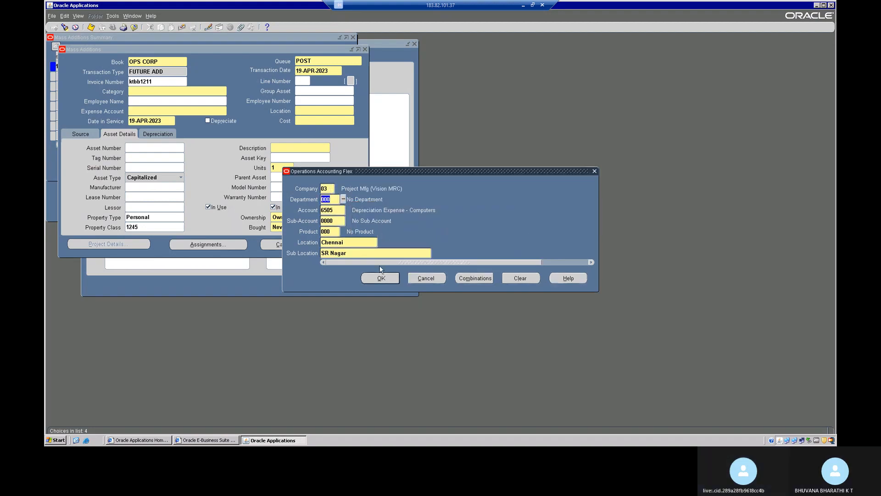
{"action": "left_click", "coordinate": [381, 277]}
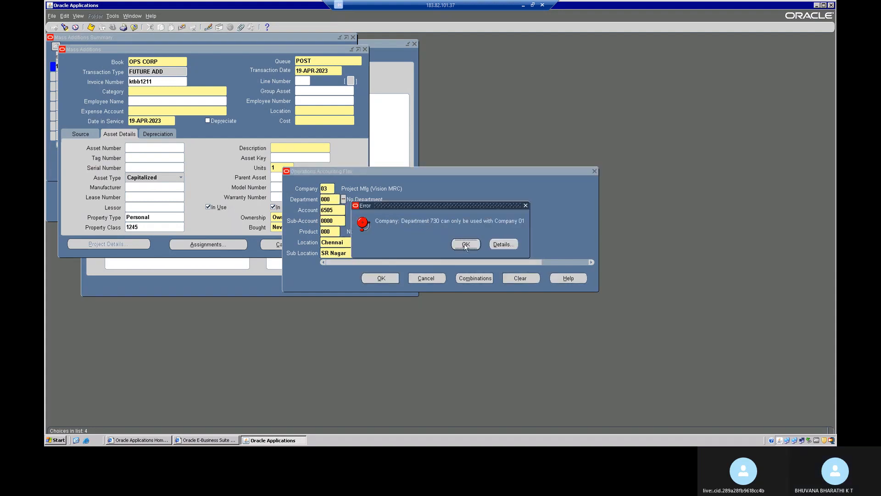
{"action": "left_click", "coordinate": [471, 244]}
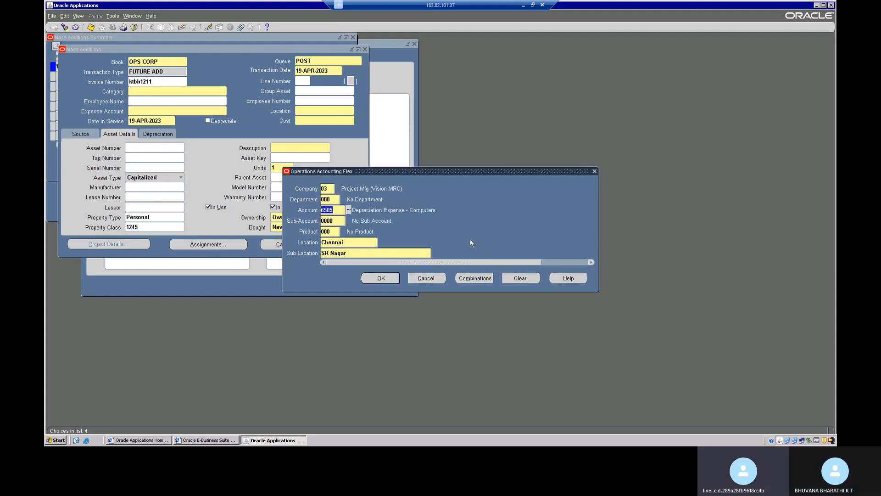